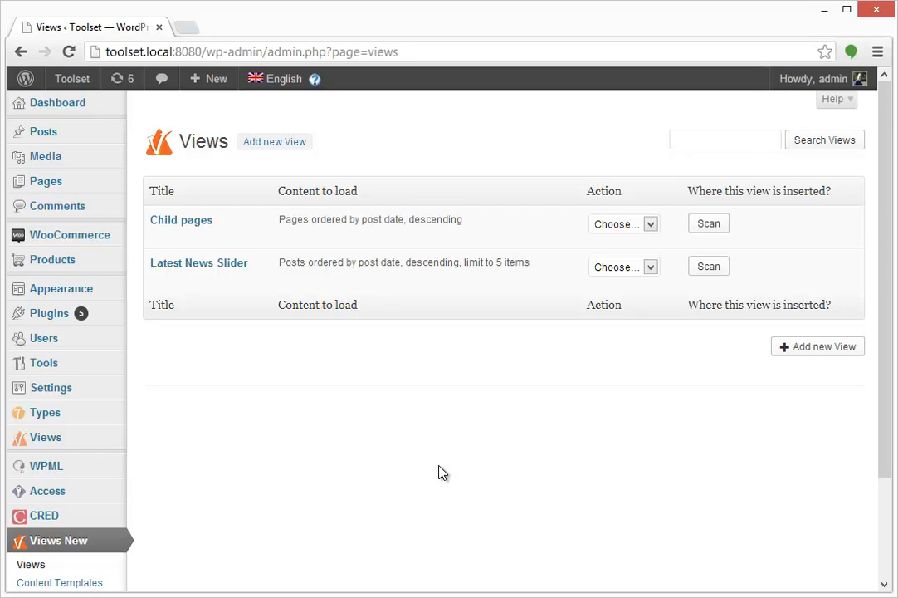
Open the Content Templates list of the Views New plugin
scroll(442, 472, "down", 1)
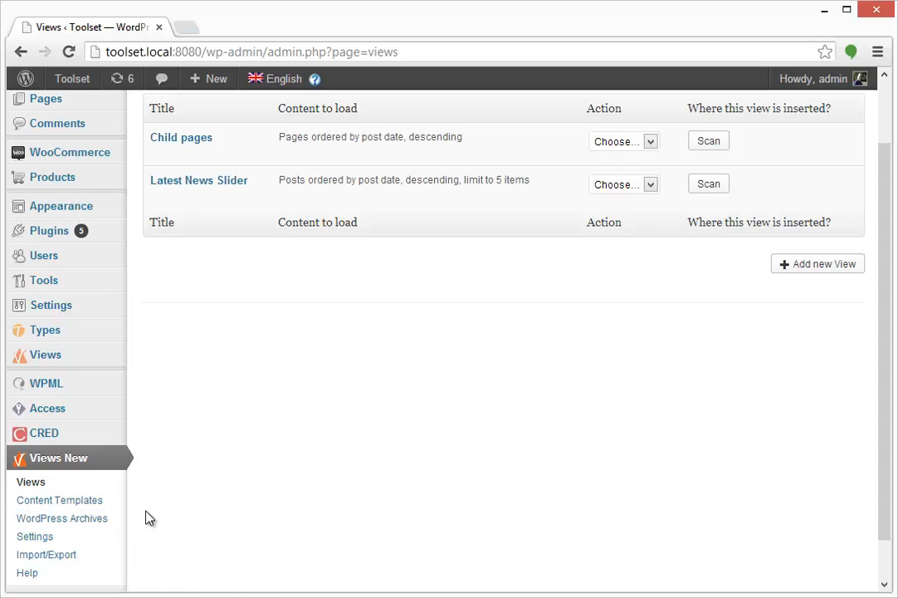
scroll(145, 518, "up", 1)
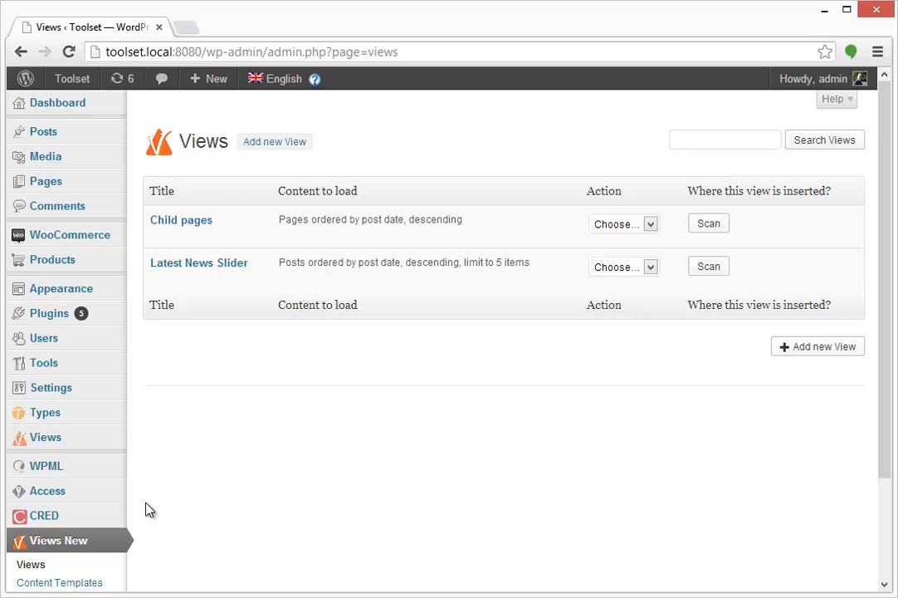
scroll(162, 510, "down", 1)
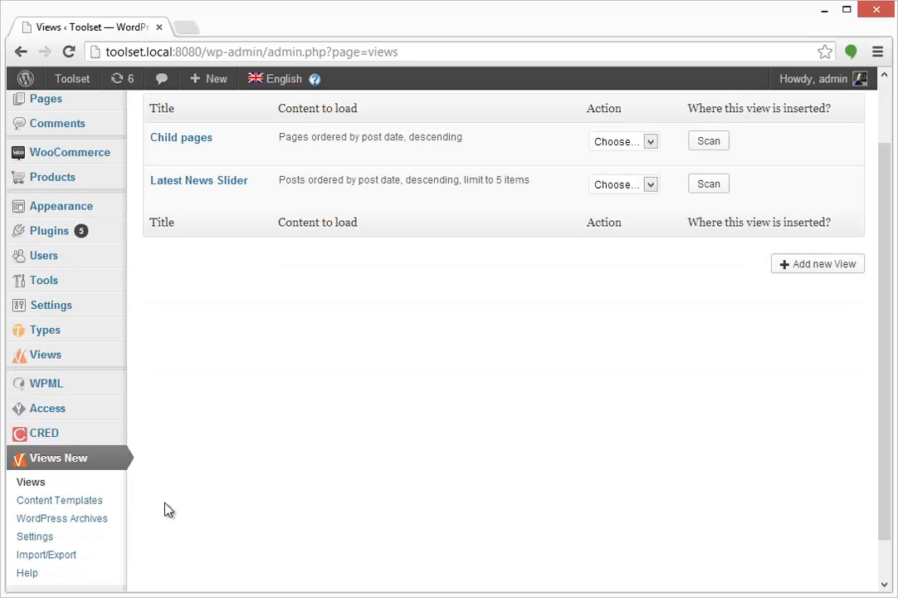
left_click(88, 500)
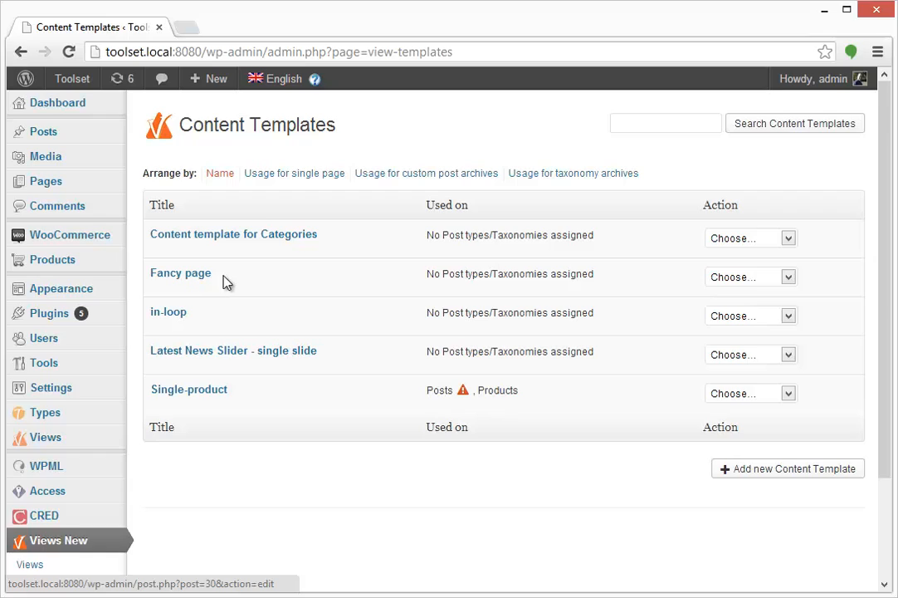
Start changing the usage of the Fancy page template and select Pages as its single-page content type
left_click_drag(428, 276, 585, 276)
left_click(585, 276)
left_click(743, 279)
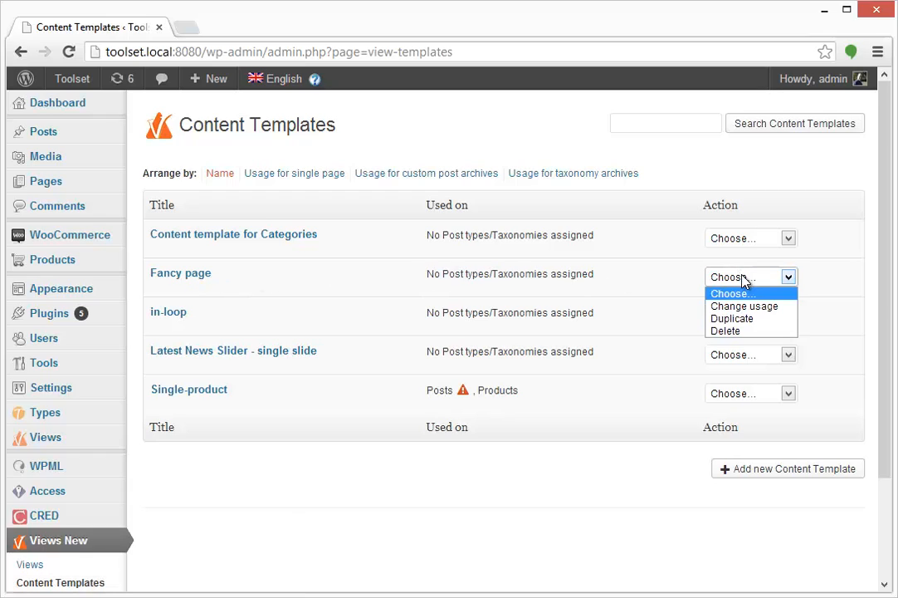
left_click(745, 306)
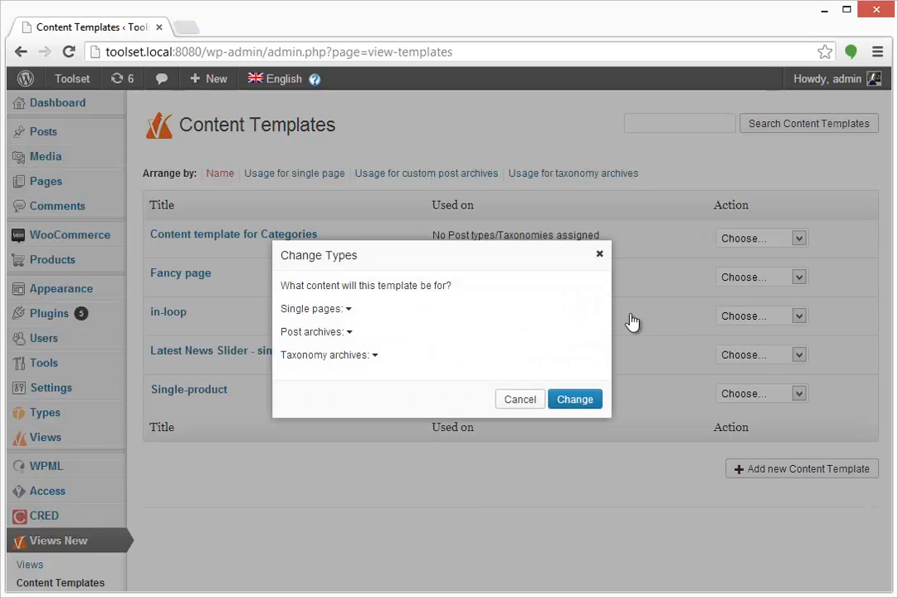
left_click(342, 308)
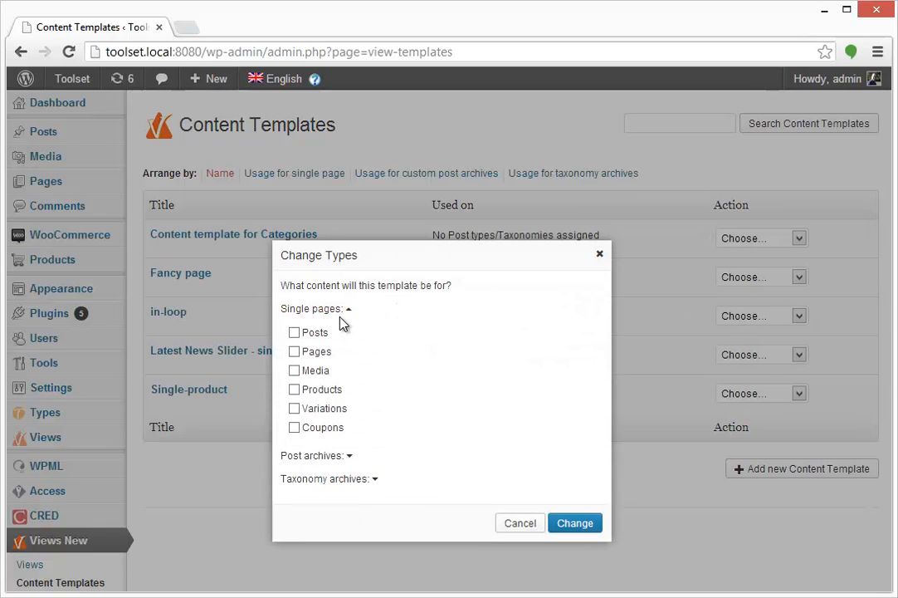
left_click(316, 360)
left_click(311, 391)
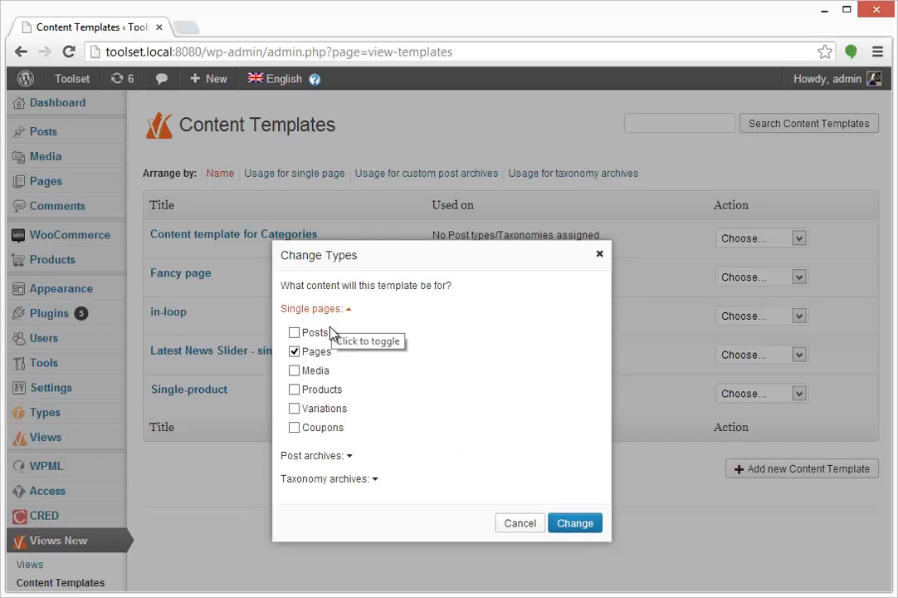
Check the post archive and taxonomy archive options for the Fancy page template, and apply the usage change
left_click(336, 455)
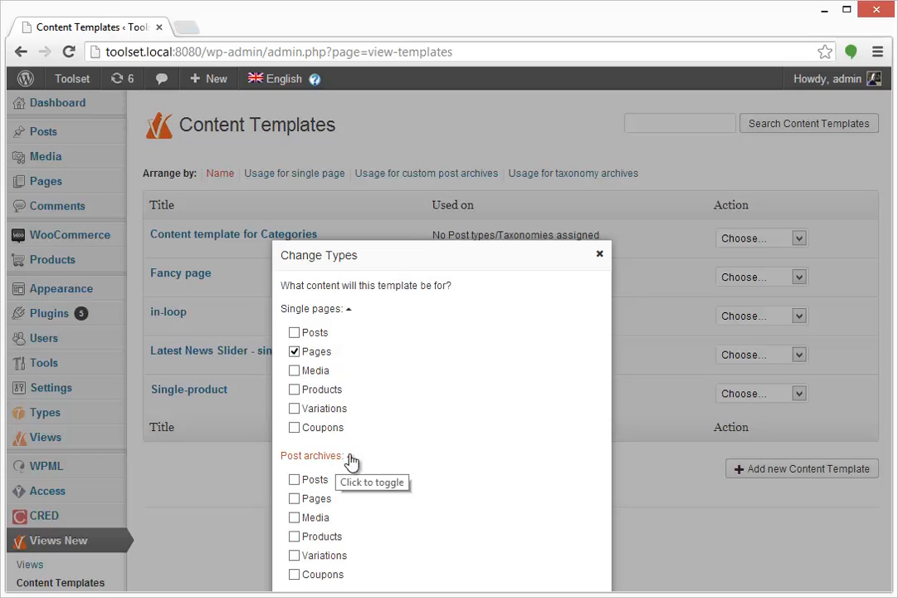
left_click(349, 456)
left_click(345, 482)
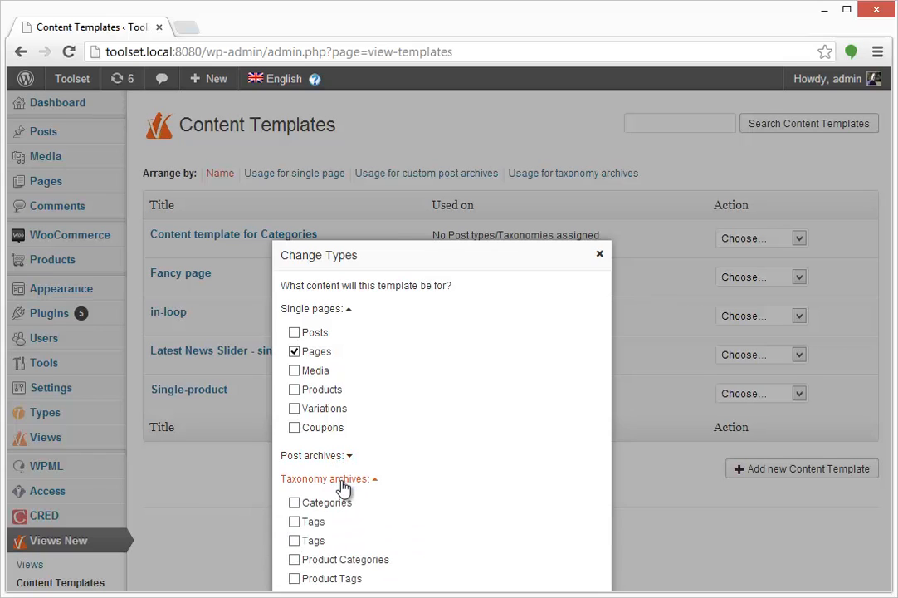
left_click(342, 481)
left_click(578, 524)
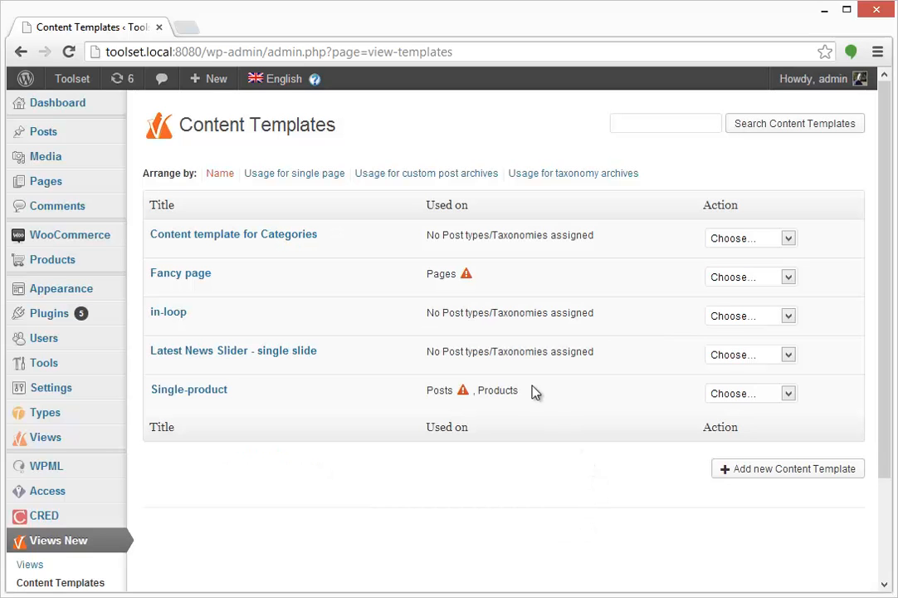
Check how many pages use a different template than Fancy page, and dismiss the prompt without updating them
left_click(466, 276)
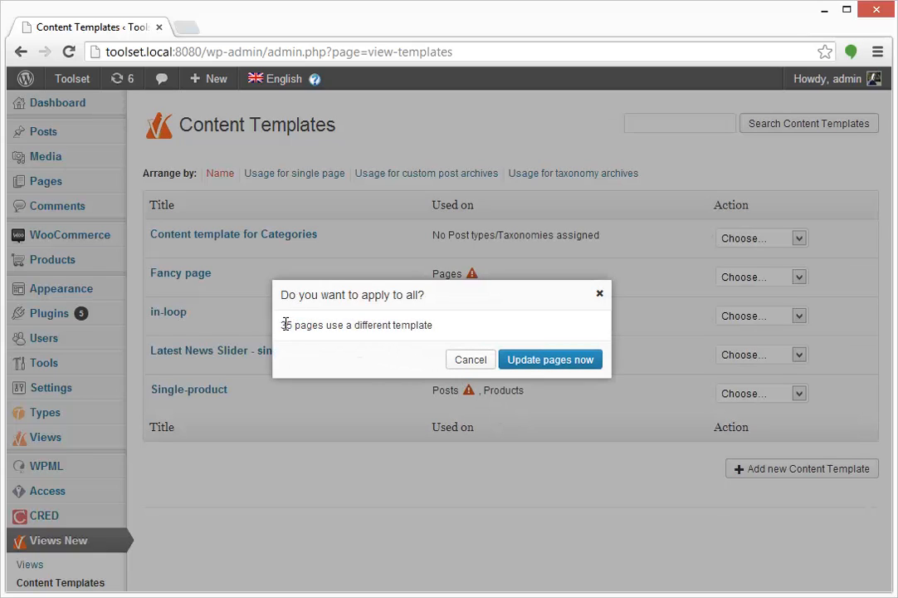
left_click_drag(280, 326, 417, 328)
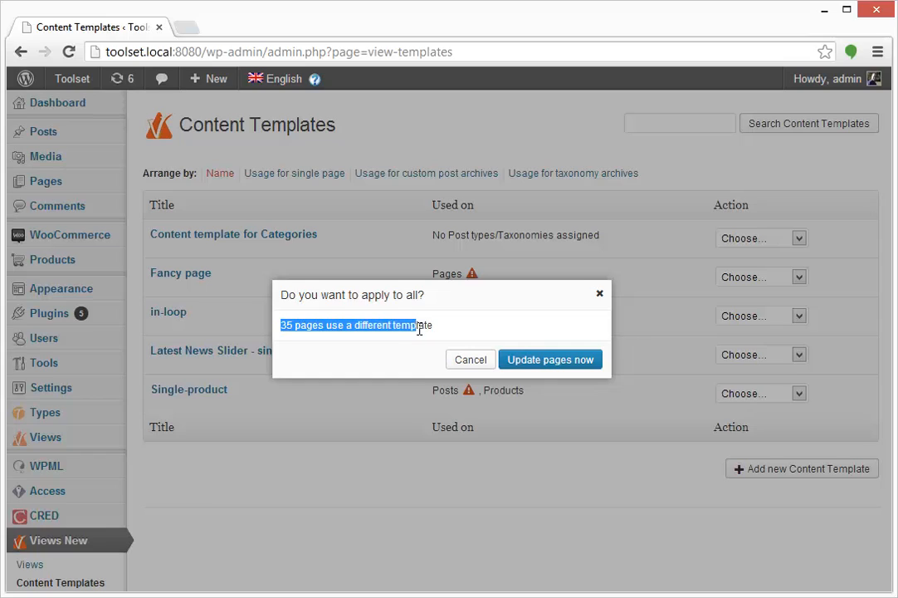
left_click(418, 330)
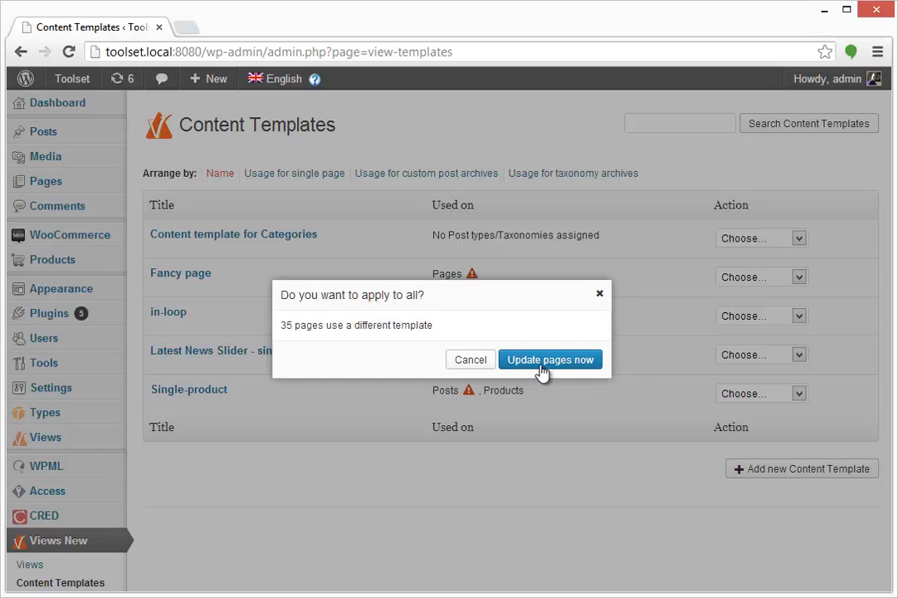
left_click(471, 360)
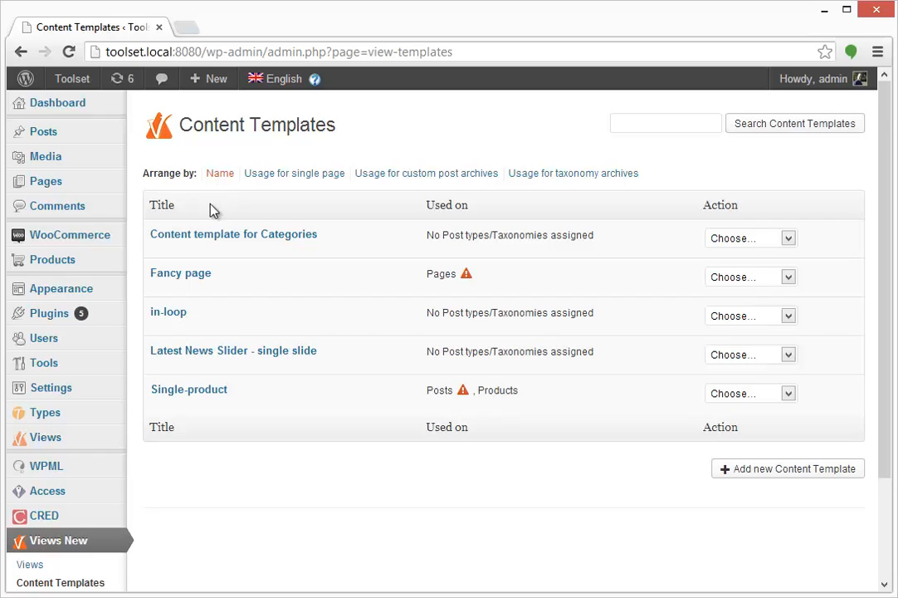
From the single-page usage arrangement, add a Content Template for Media and insert the Title with a link shortcode in it
left_click(288, 184)
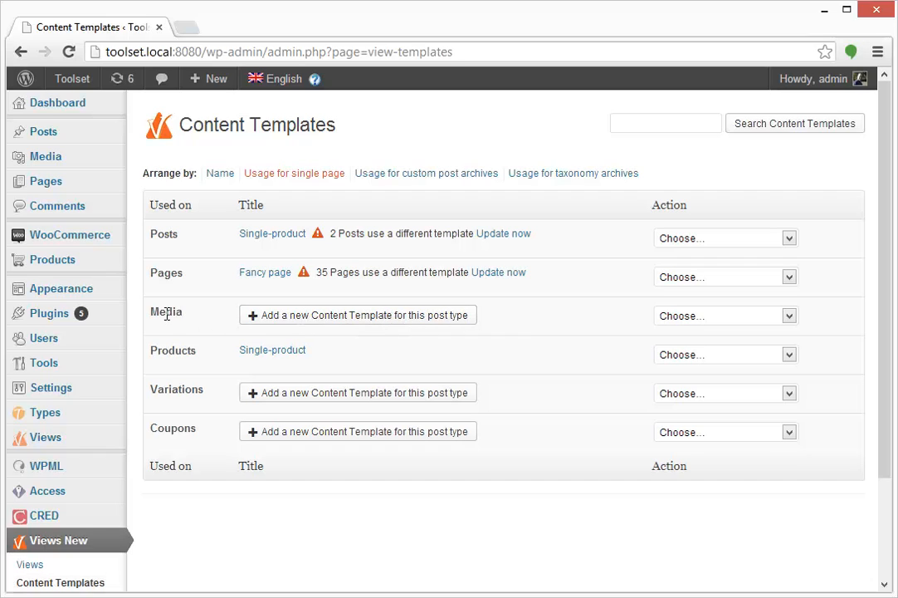
left_click(314, 322)
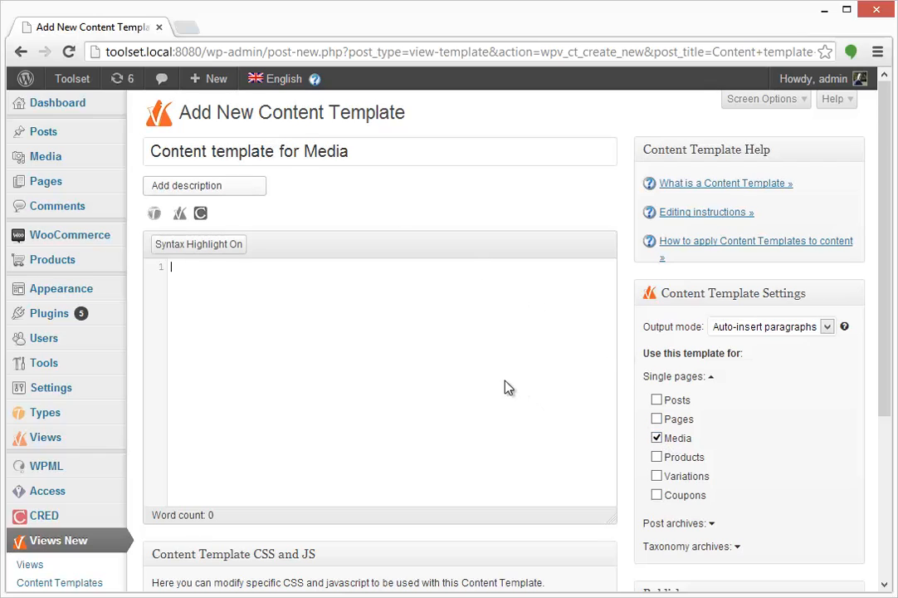
left_click(183, 214)
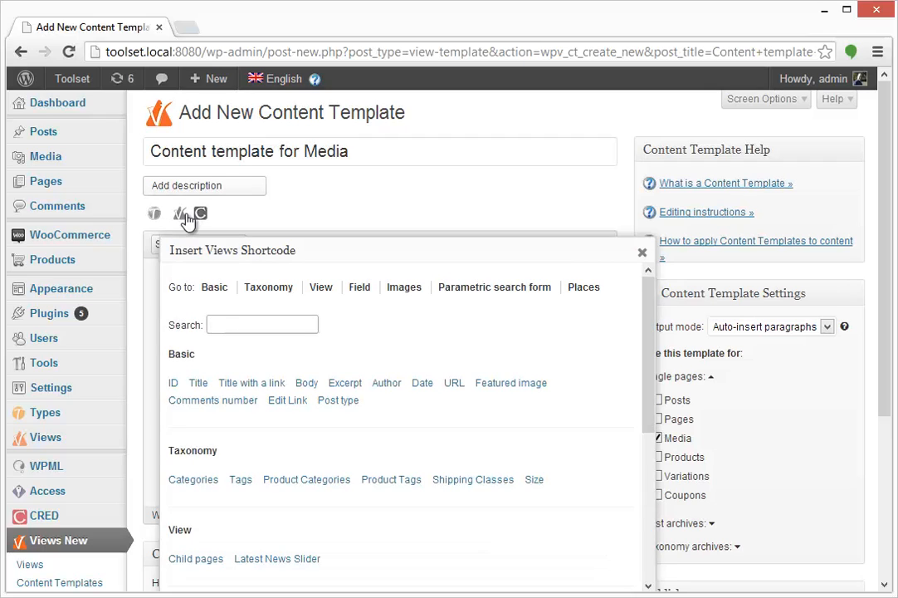
left_click(247, 385)
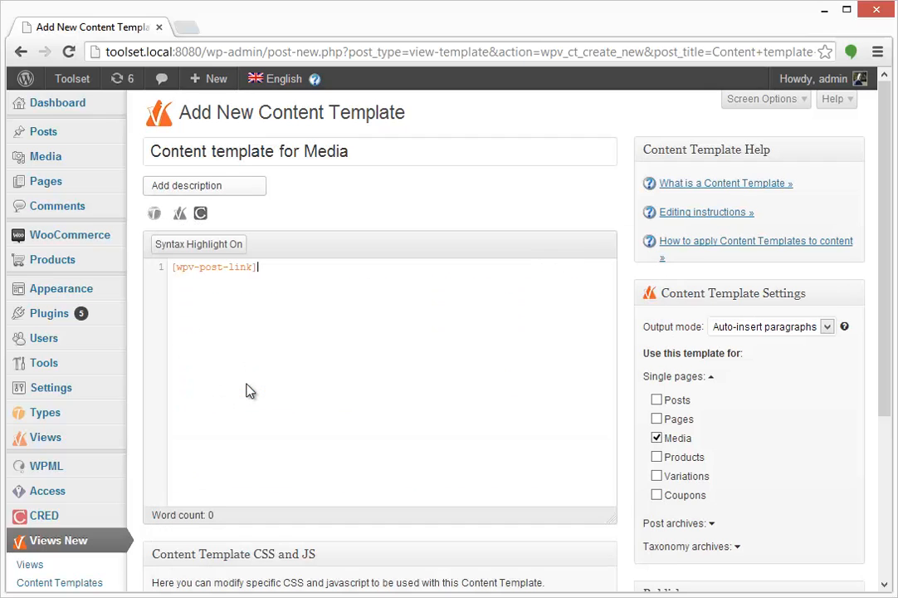
Save the Content Template for Media and return to the Content Templates list
scroll(712, 446, "down", 3)
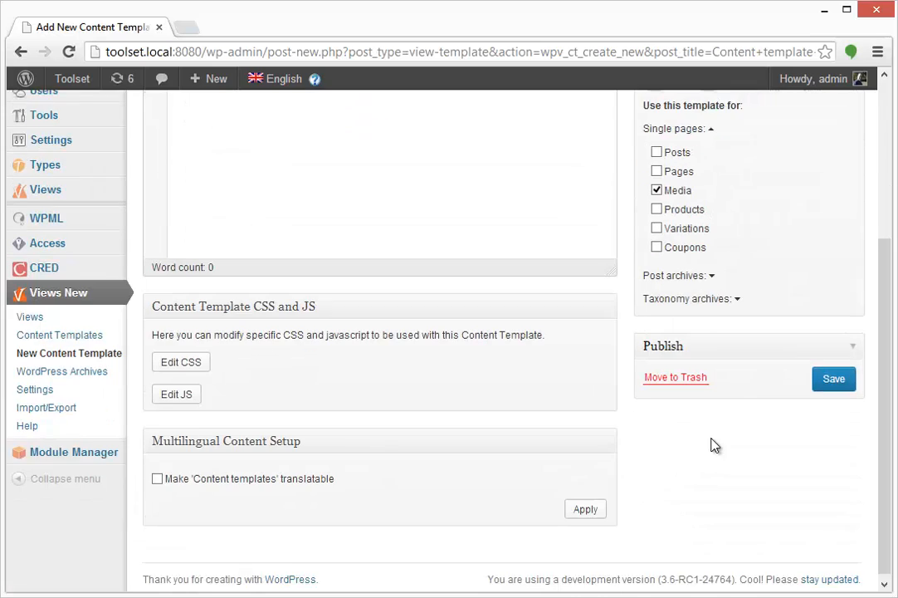
left_click(771, 375)
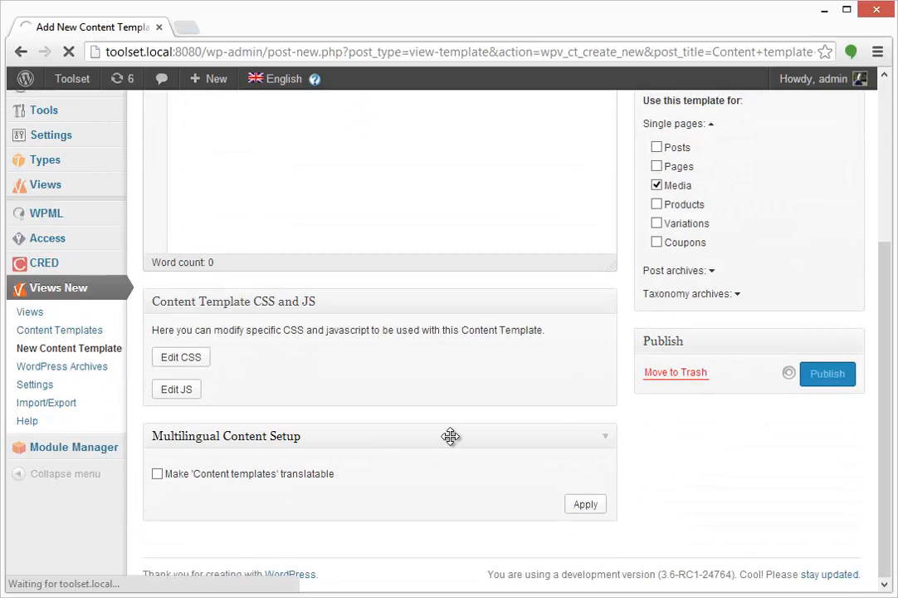
scroll(449, 437, "up", 2)
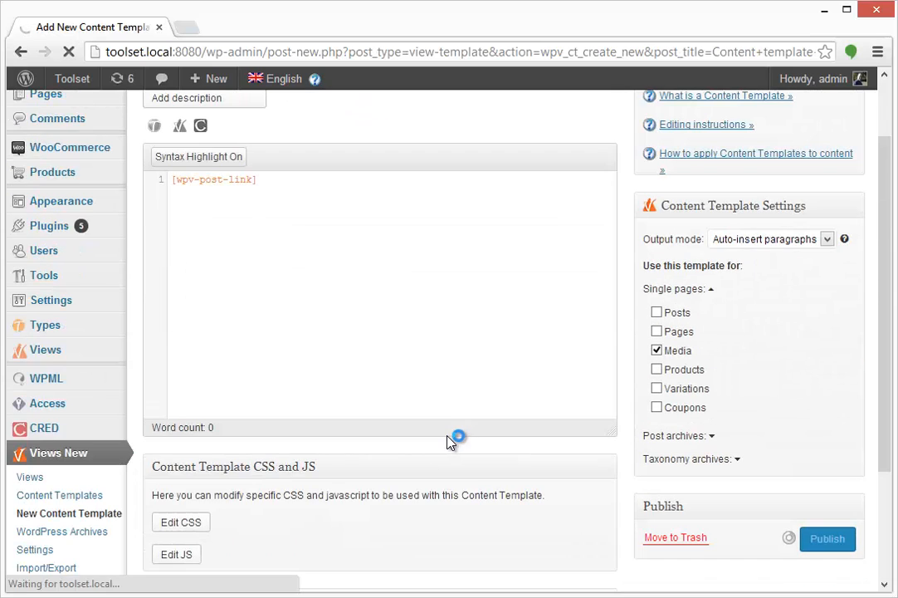
scroll(266, 459, "down", 2)
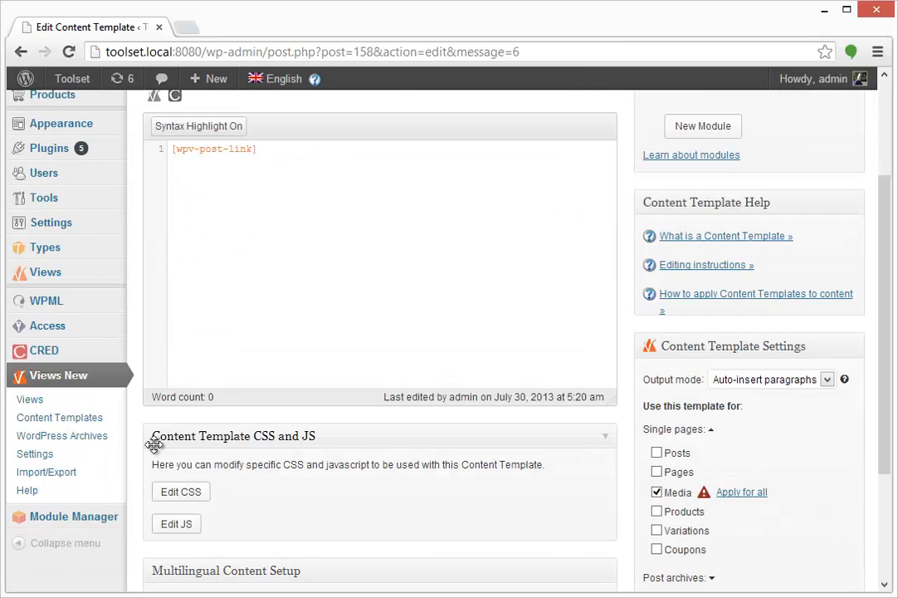
left_click(66, 422)
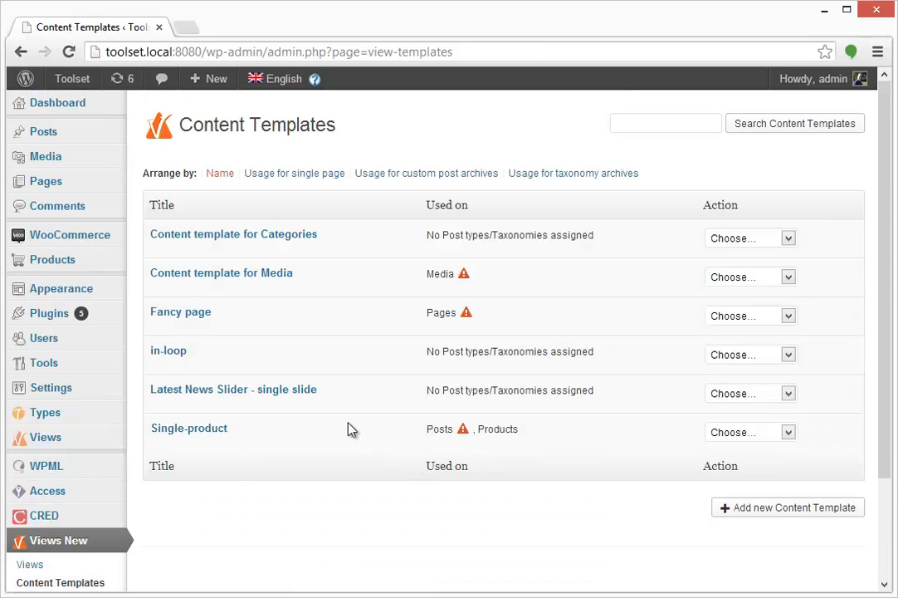
Open the WordPress Archives list and arrange it by usage
scroll(332, 423, "down", 3)
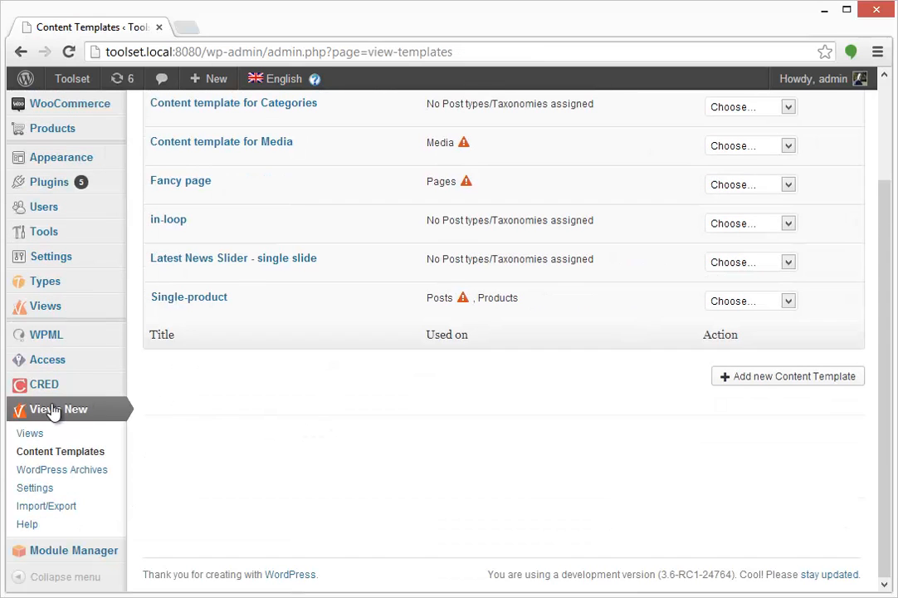
left_click(36, 472)
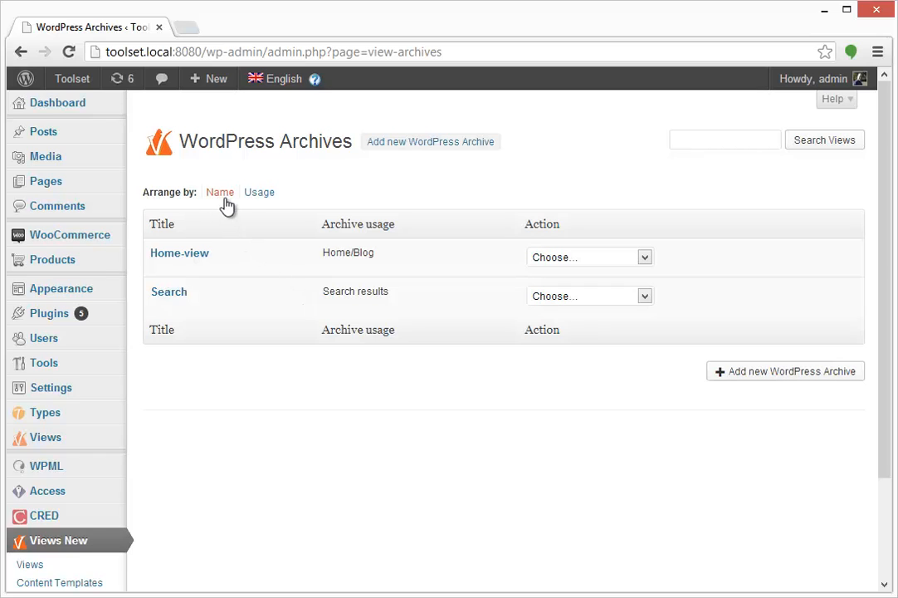
left_click(262, 196)
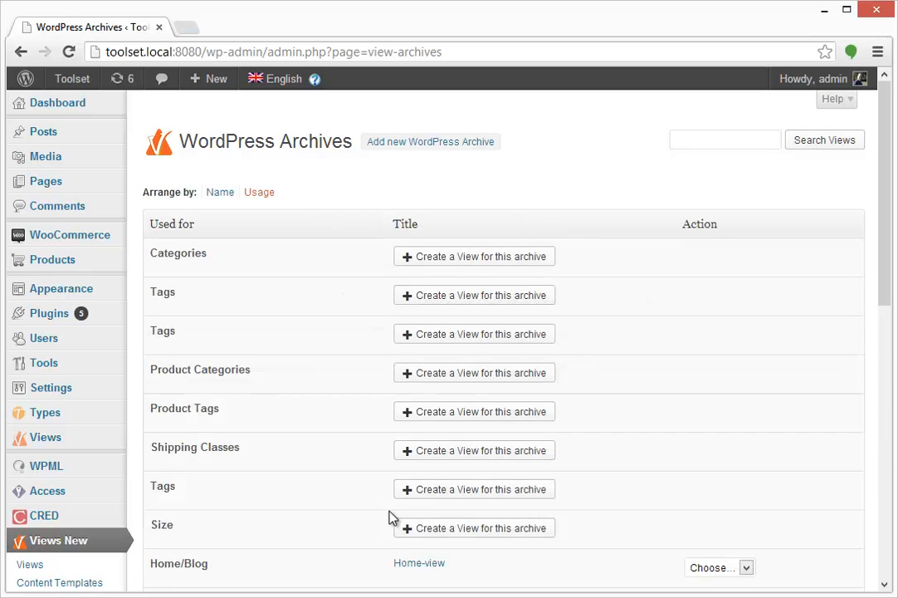
Create a WordPress Archive for Categories named "Categories view"
scroll(392, 517, "down", 1)
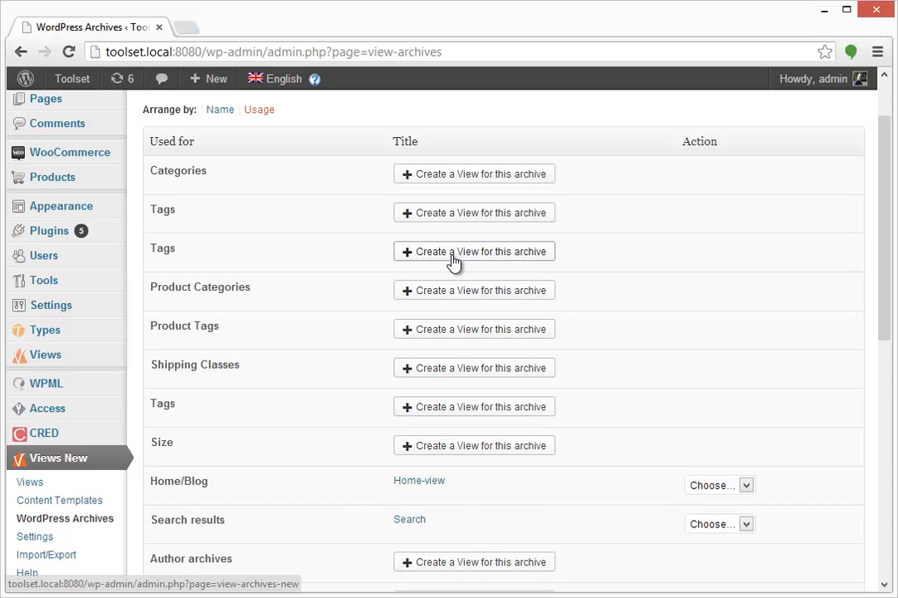
left_click(428, 183)
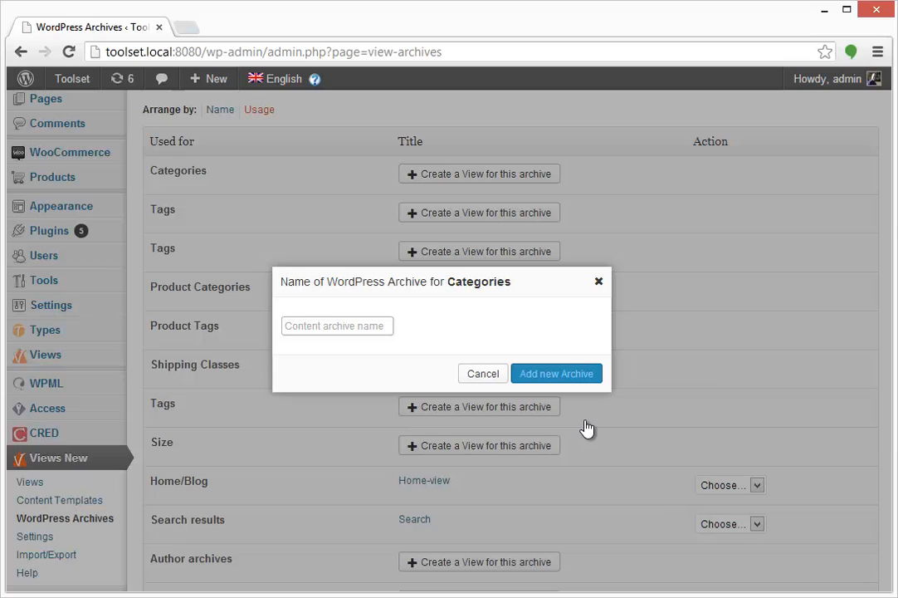
type("Categories ")
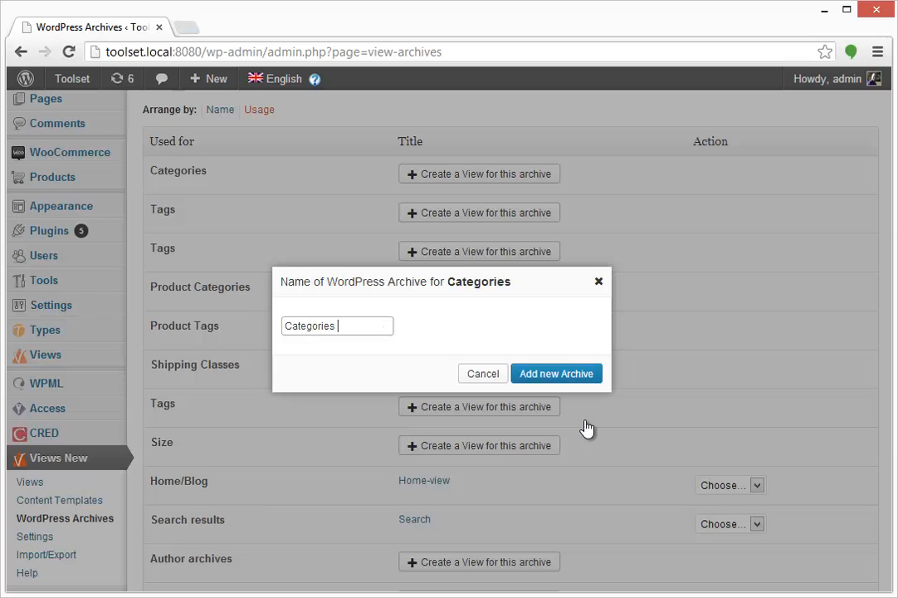
type("view")
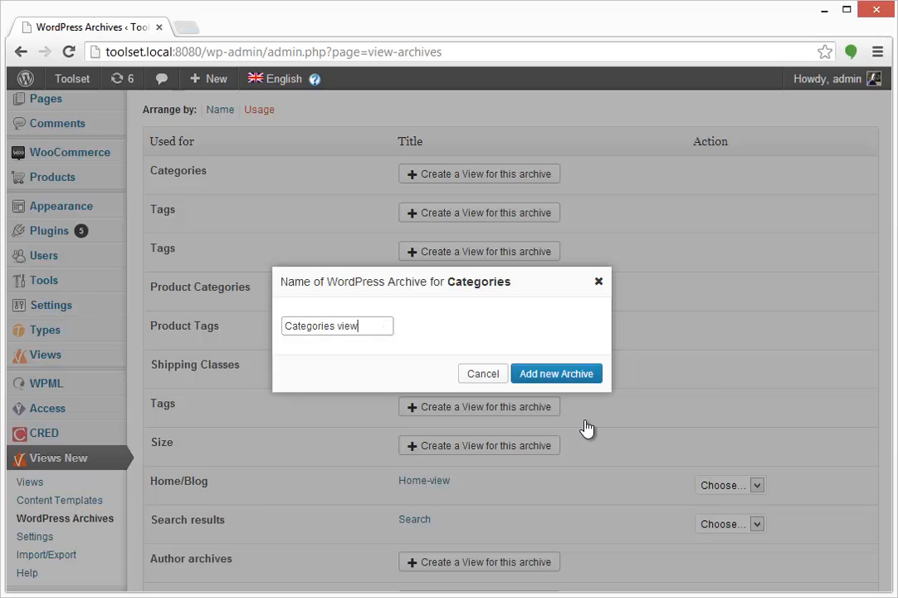
left_click(548, 375)
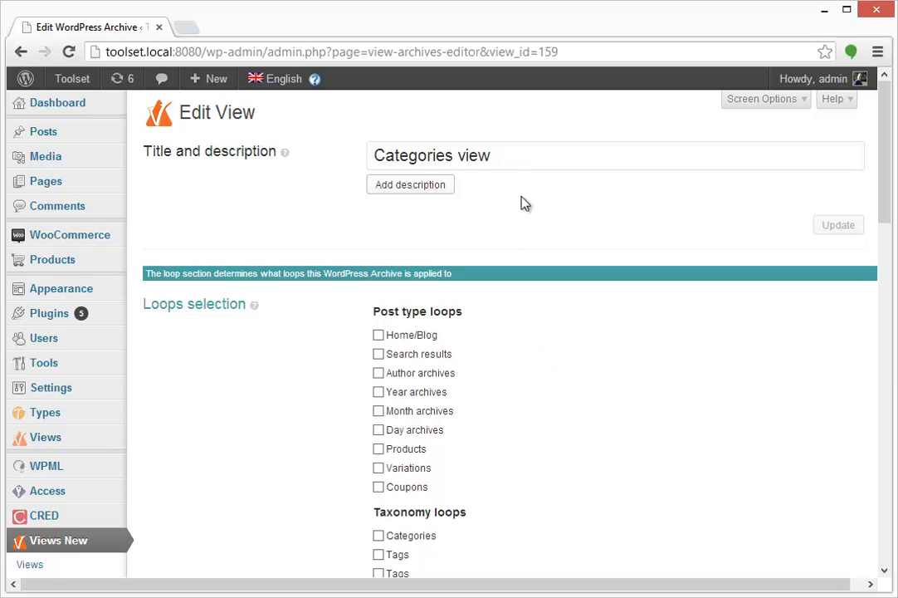
Apply the Categories view archive to the Categories taxonomy loop and look over its layout and complete output sections
scroll(527, 212, "down", 3)
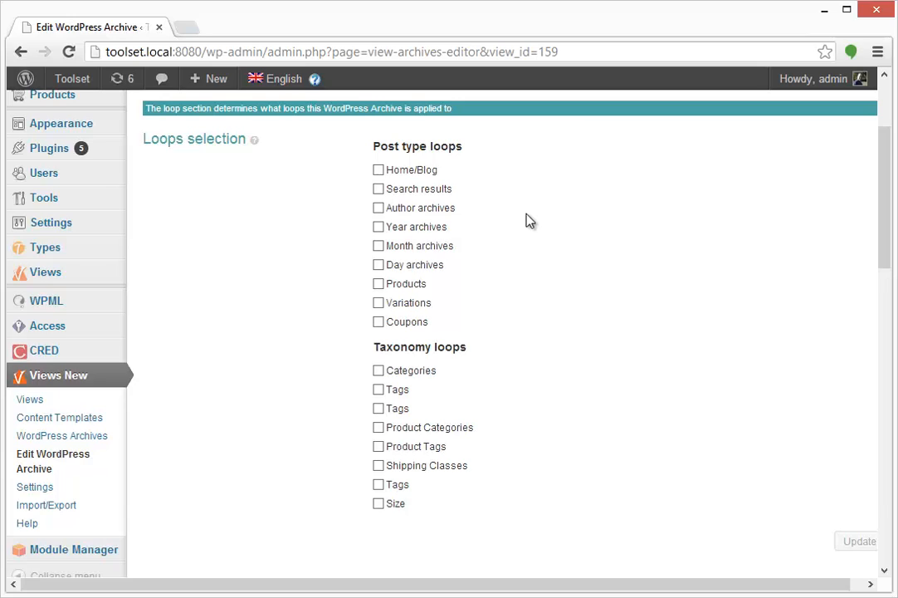
left_click(435, 375)
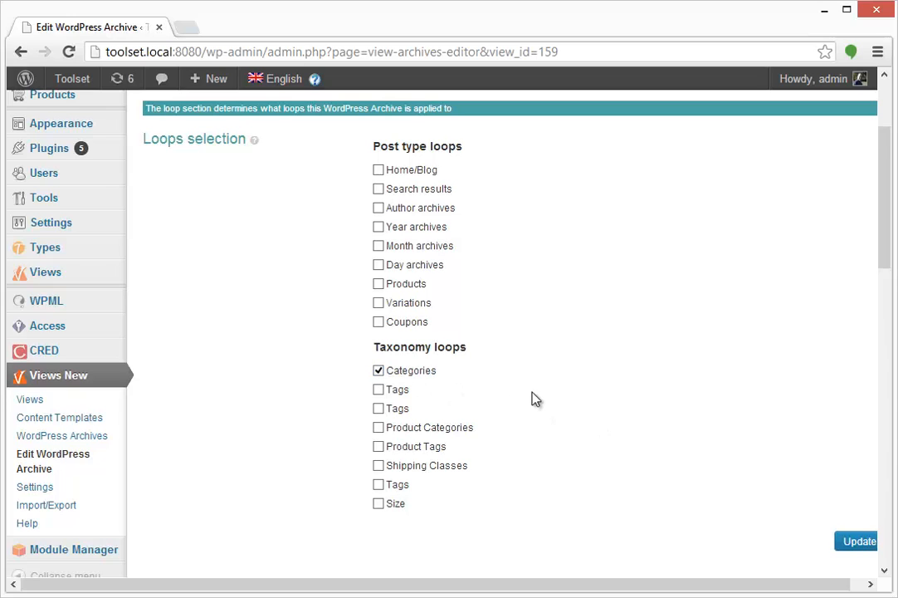
scroll(535, 399, "down", 5)
scroll(535, 399, "down", 2)
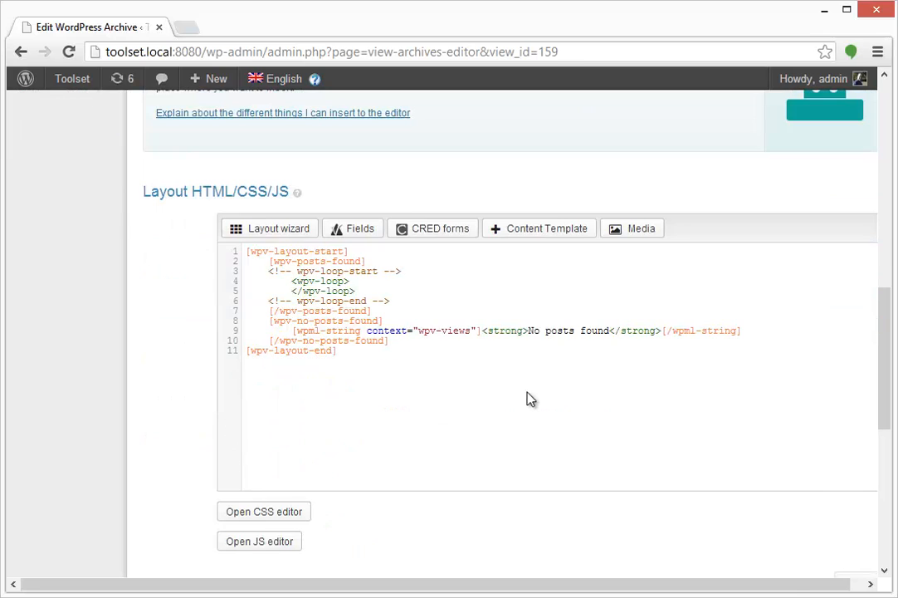
scroll(451, 356, "up", 8)
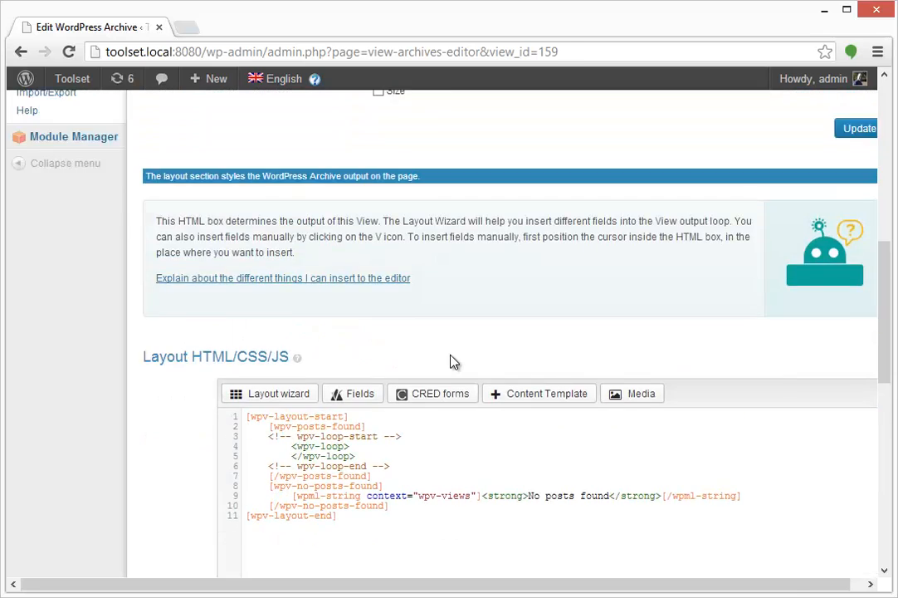
scroll(453, 360, "up", 2)
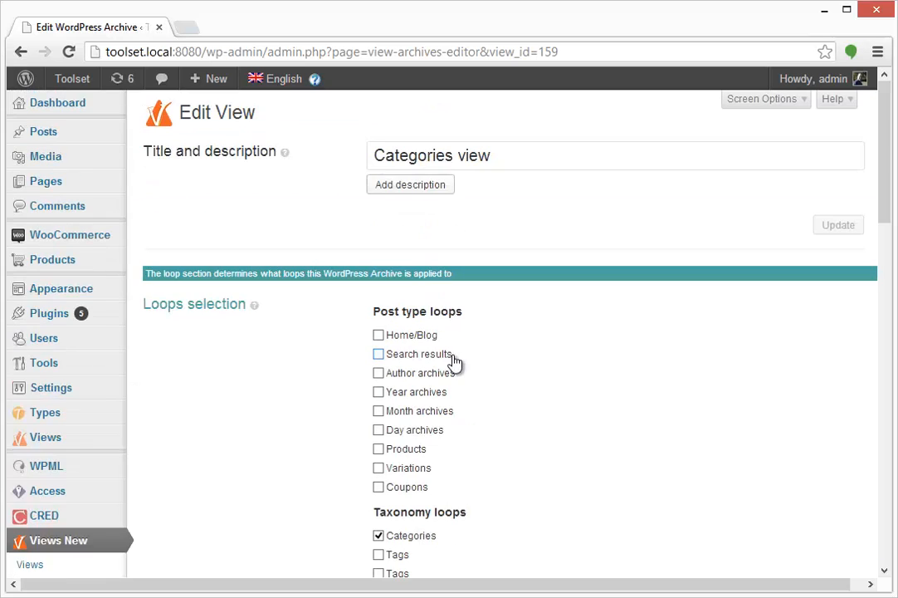
scroll(526, 381, "down", 20)
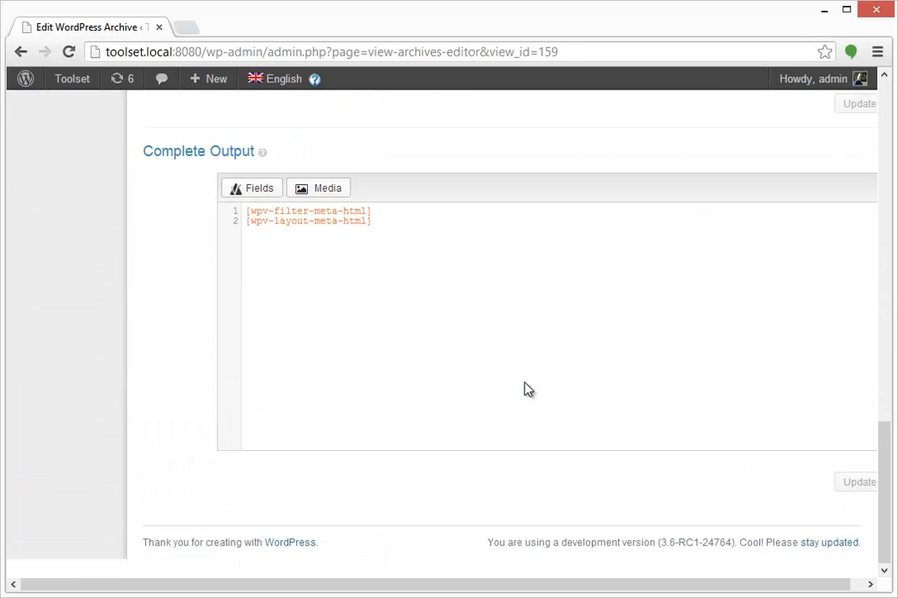
scroll(525, 388, "up", 20)
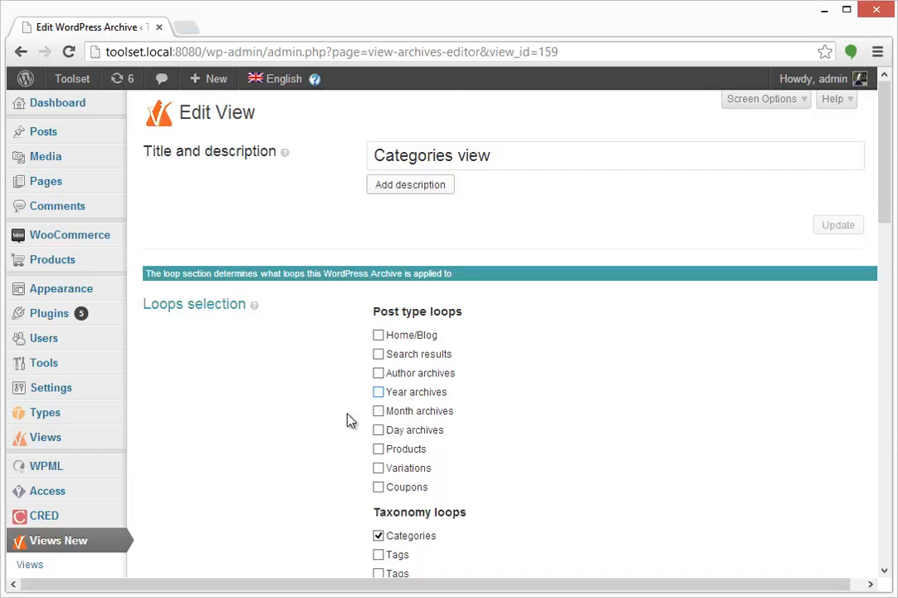
scroll(299, 436, "down", 1)
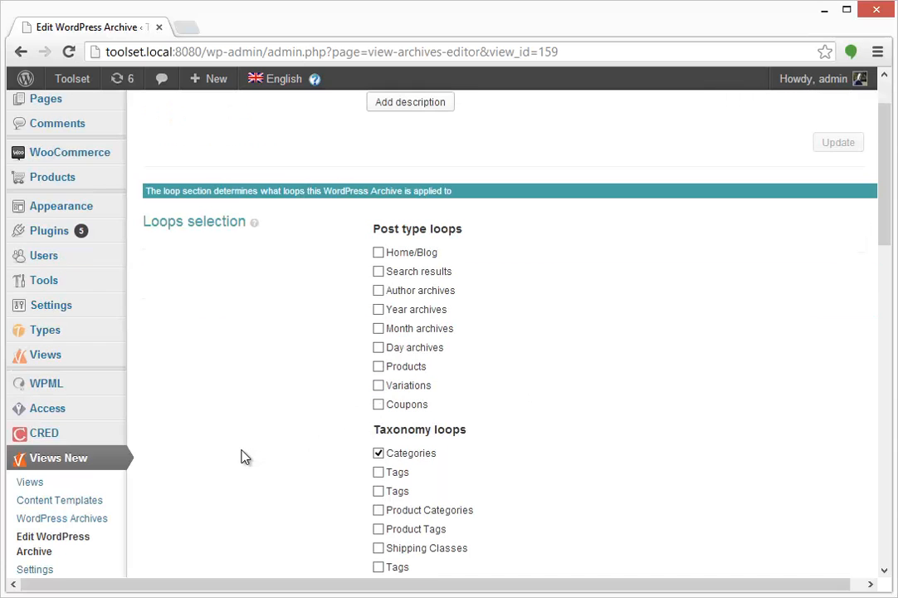
Leave the archive editor without saving and open the Views list
left_click(48, 483)
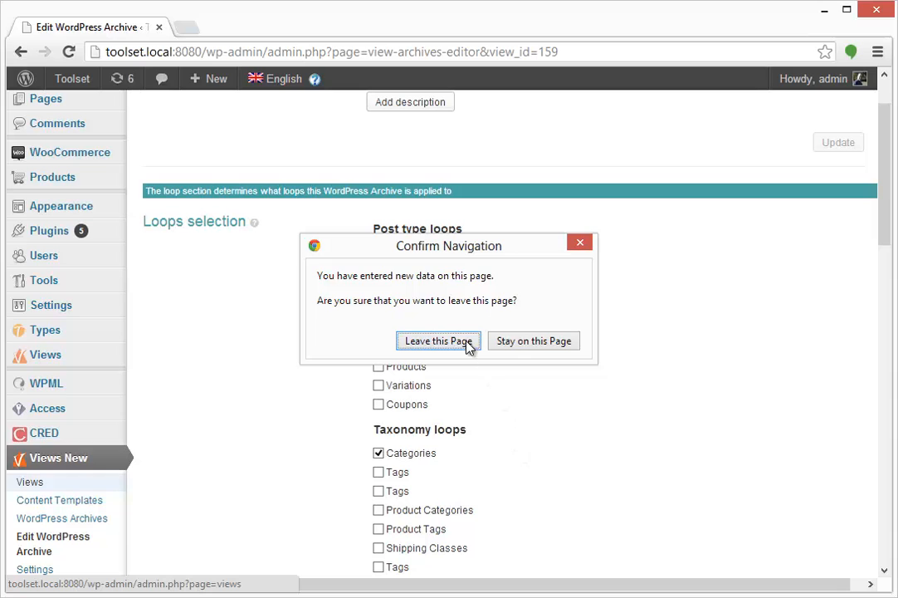
left_click(521, 343)
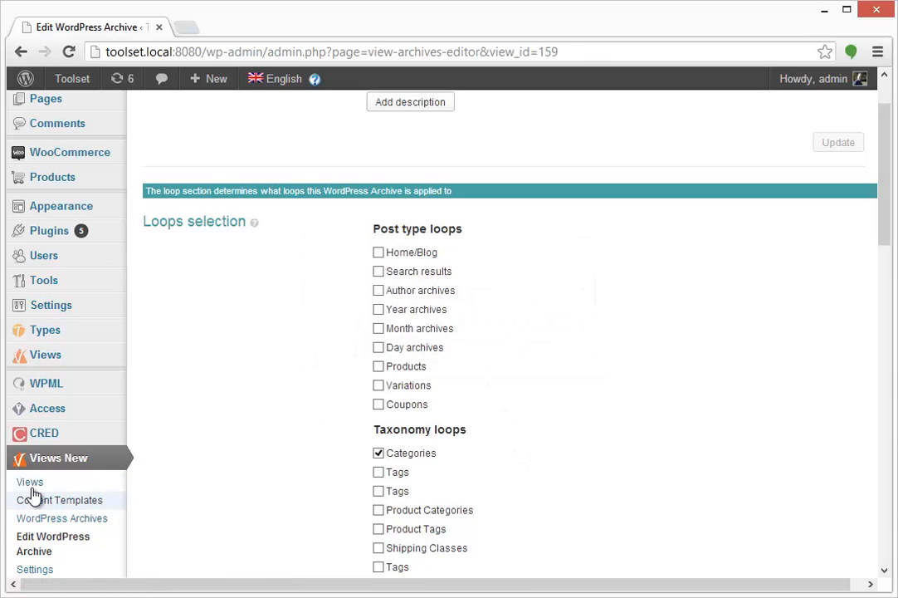
left_click(95, 482)
key("Return")
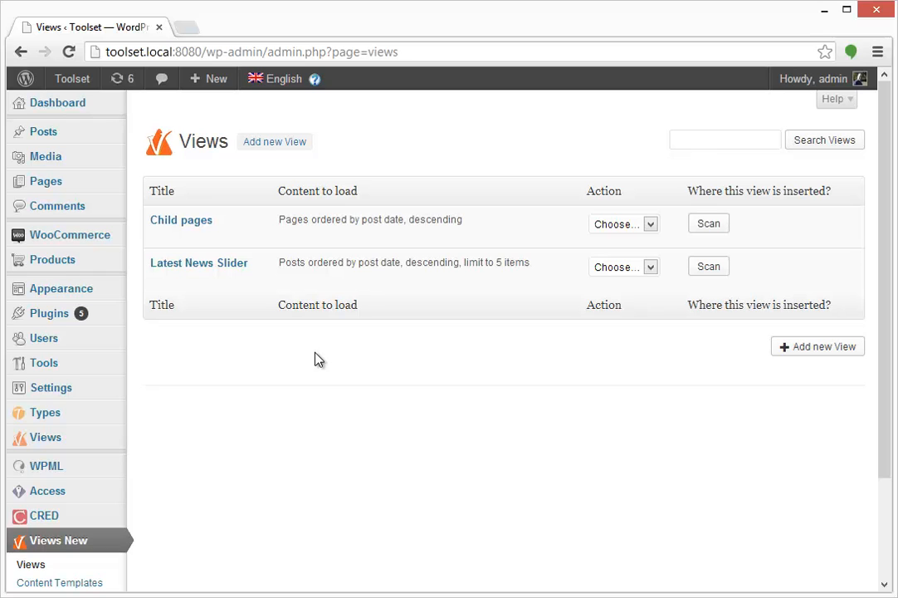
Create a new View named "All pages" that displays all results
left_click(802, 355)
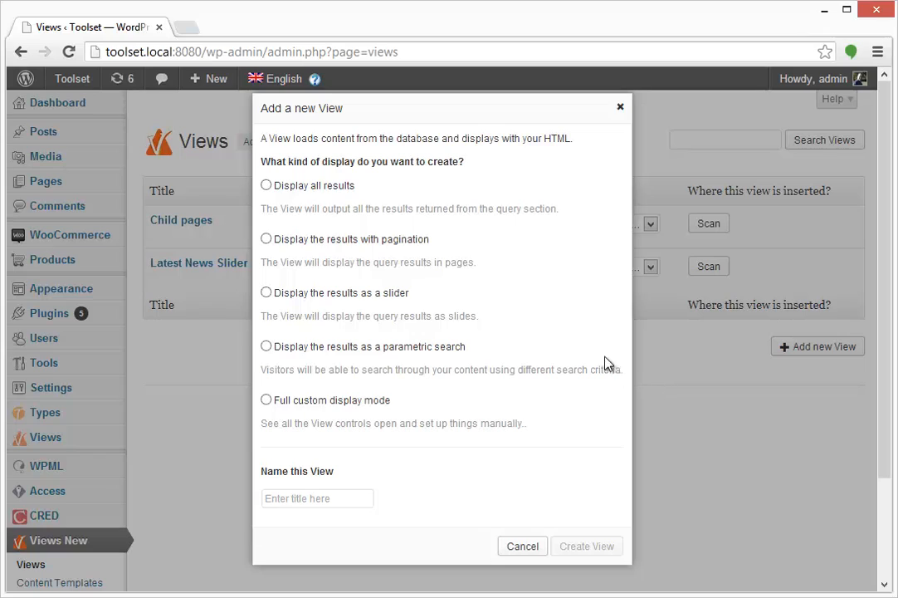
left_click(266, 187)
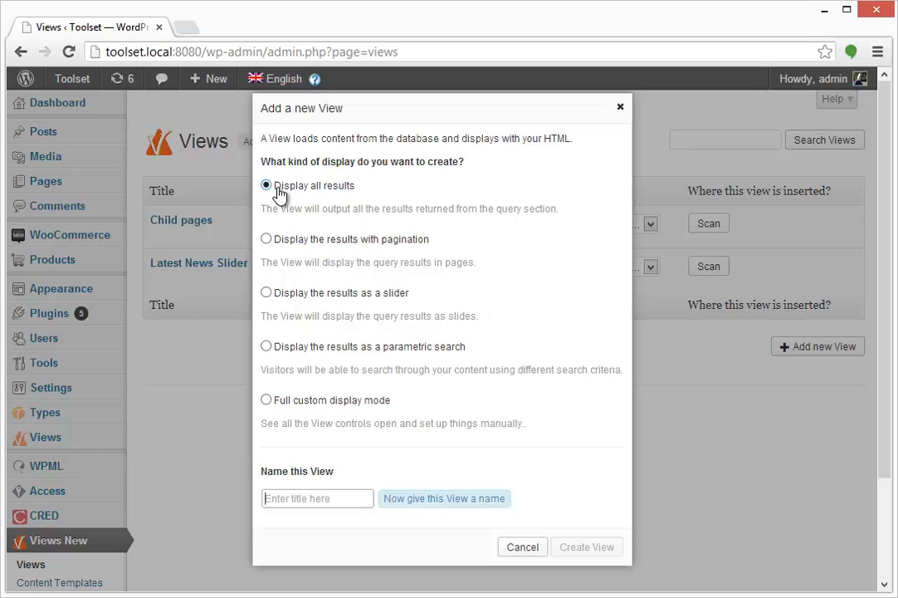
left_click(302, 497)
type("All pages")
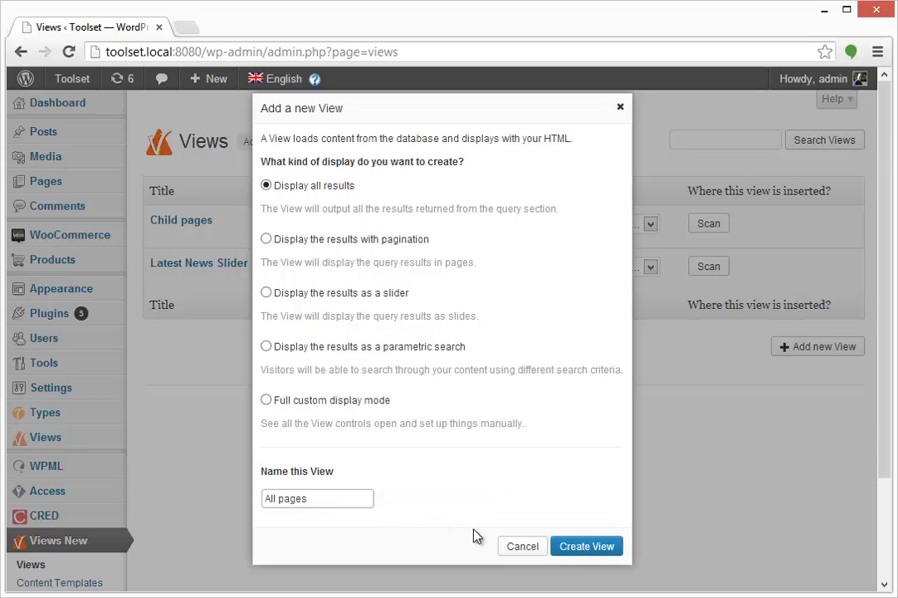
left_click(584, 551)
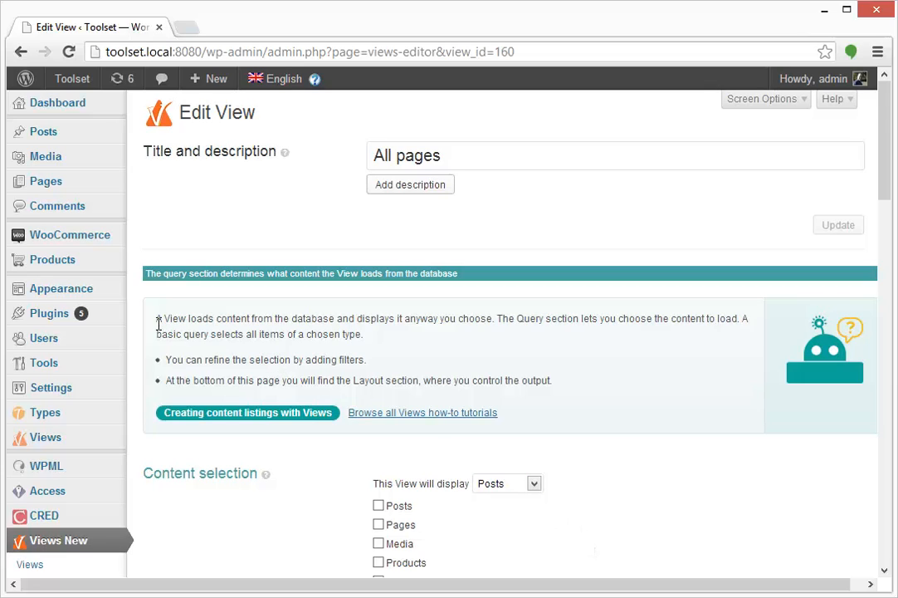
Read the query section's introduction and select Pages as the content the View loads
left_click_drag(175, 328, 579, 392)
left_click(579, 393)
scroll(579, 393, "down", 2)
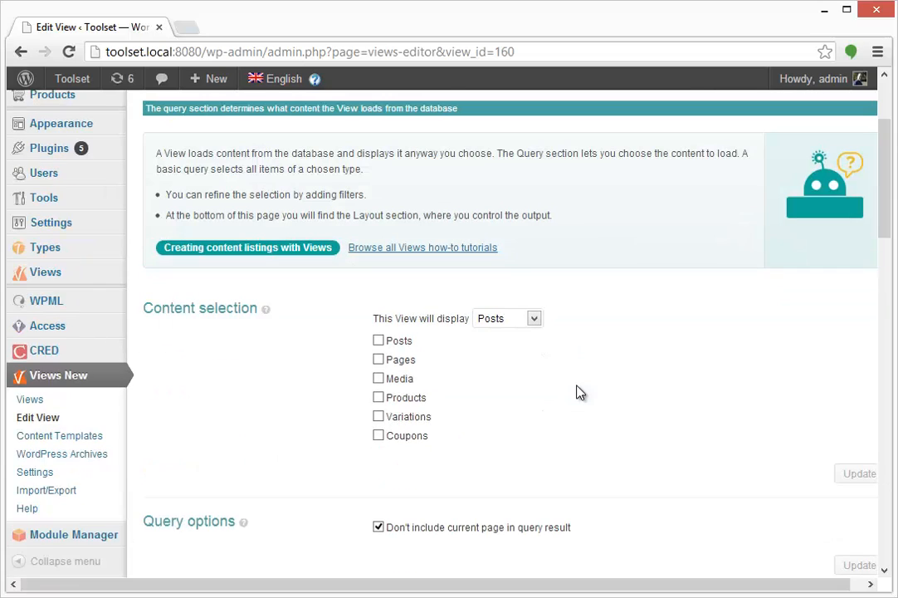
left_click(395, 363)
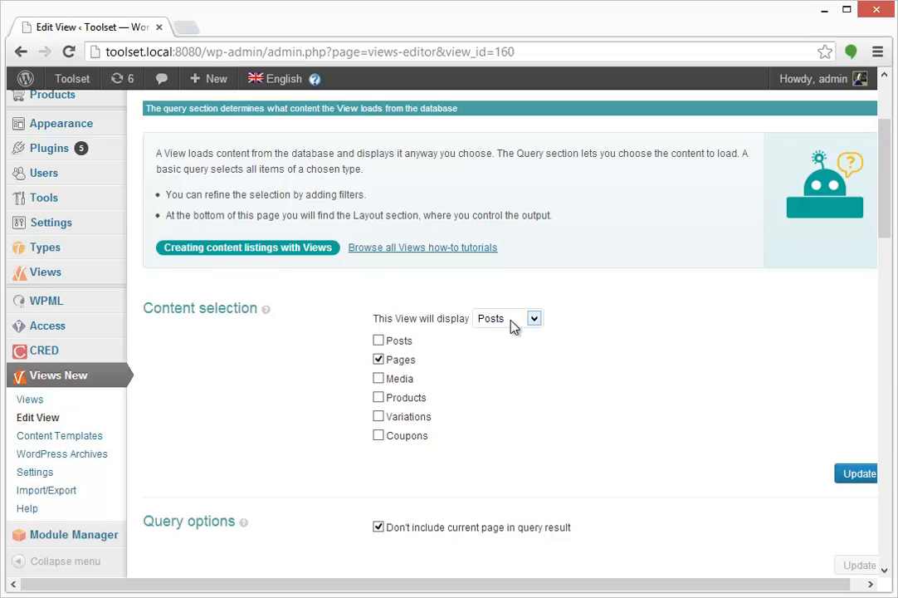
Switch the View's content source to Taxonomy and back to Posts, and save the content selection
left_click(512, 323)
left_click(510, 349)
left_click(508, 321)
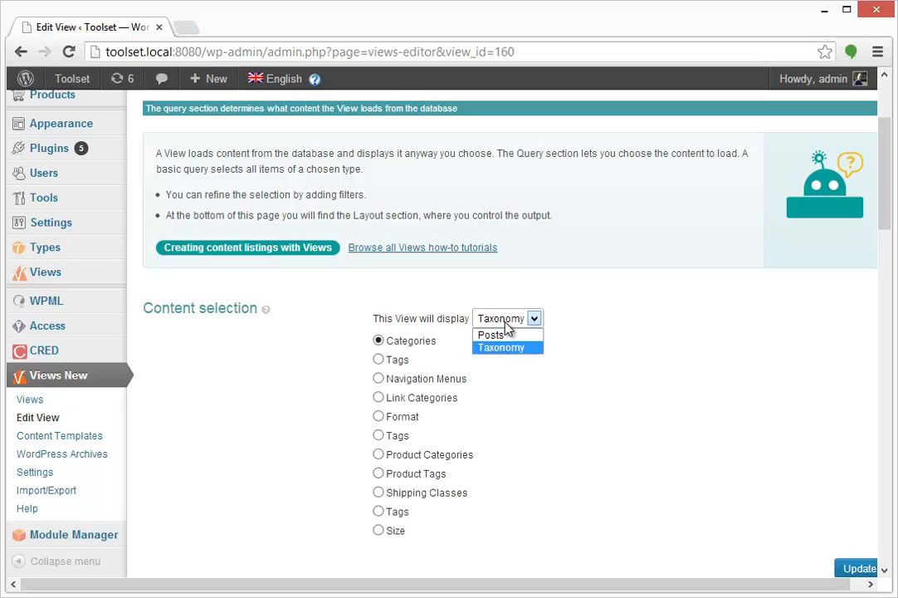
left_click(505, 337)
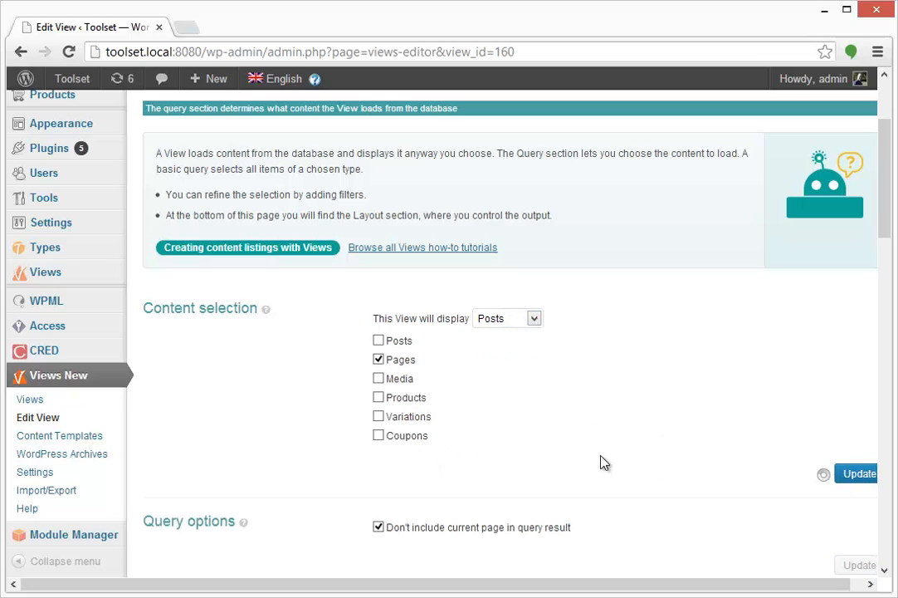
Examine the View's query options, ordering, limit and offset, and query filter sections down to the layout editor
scroll(601, 463, "down", 1)
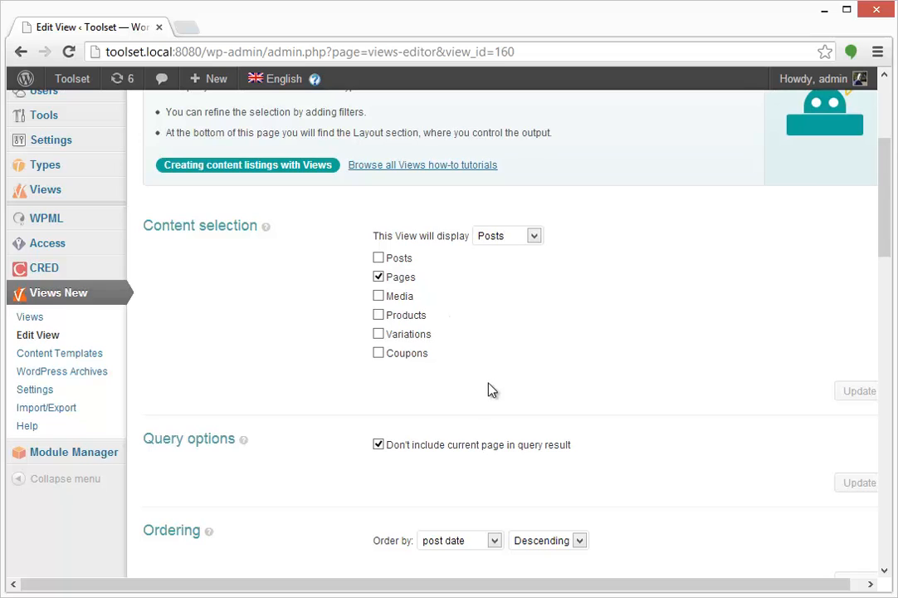
scroll(491, 389, "down", 2)
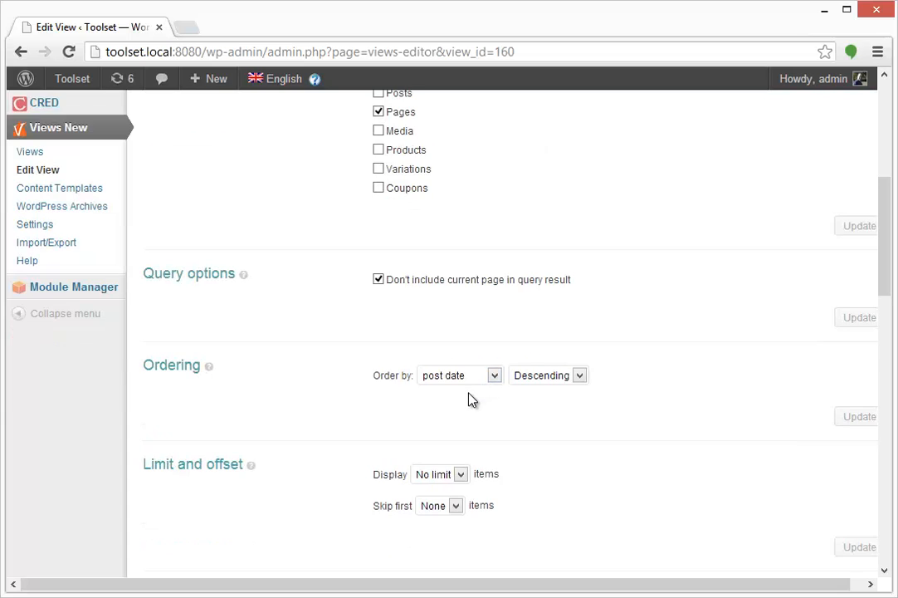
scroll(471, 400, "down", 1)
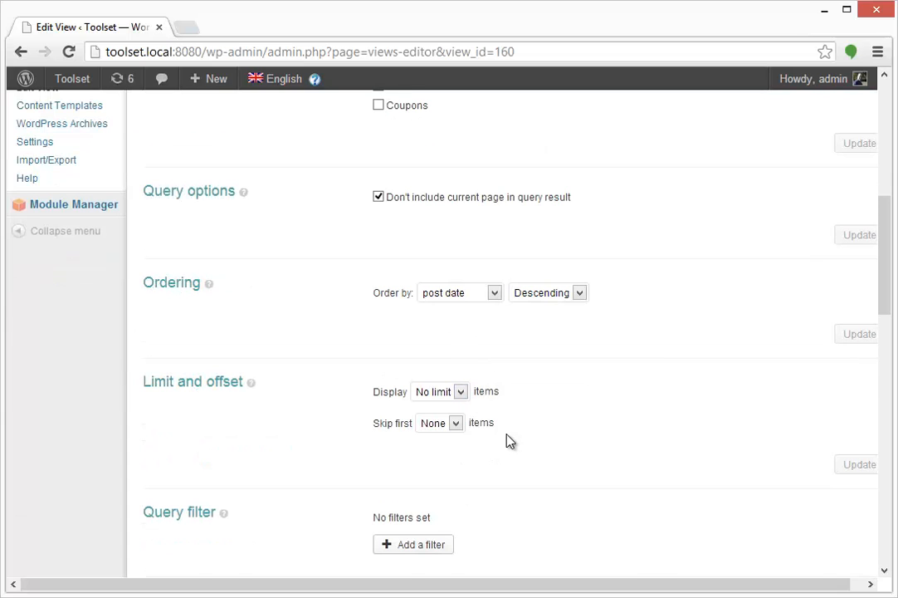
scroll(509, 441, "down", 1)
scroll(480, 427, "down", 1)
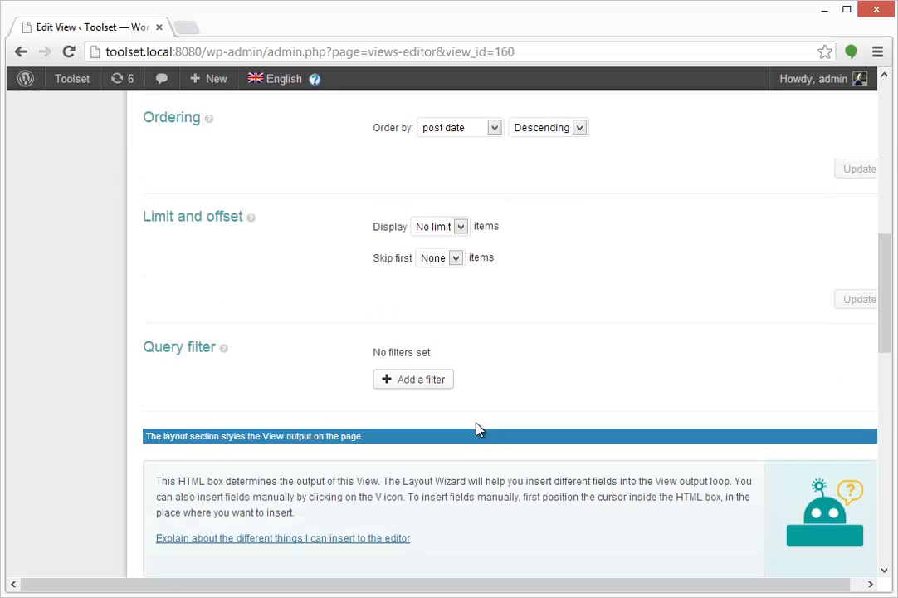
scroll(477, 419, "down", 1)
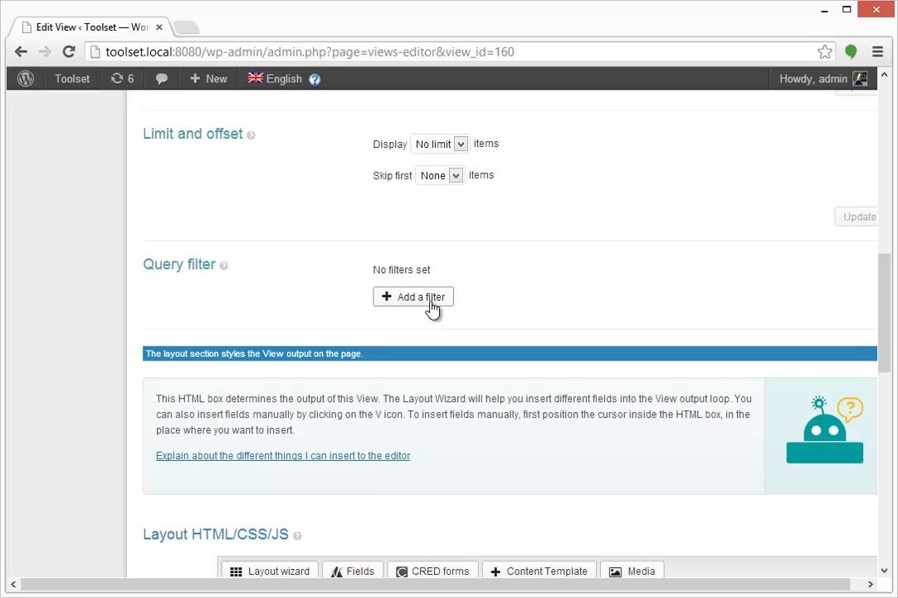
scroll(433, 309, "down", 1)
scroll(434, 310, "down", 2)
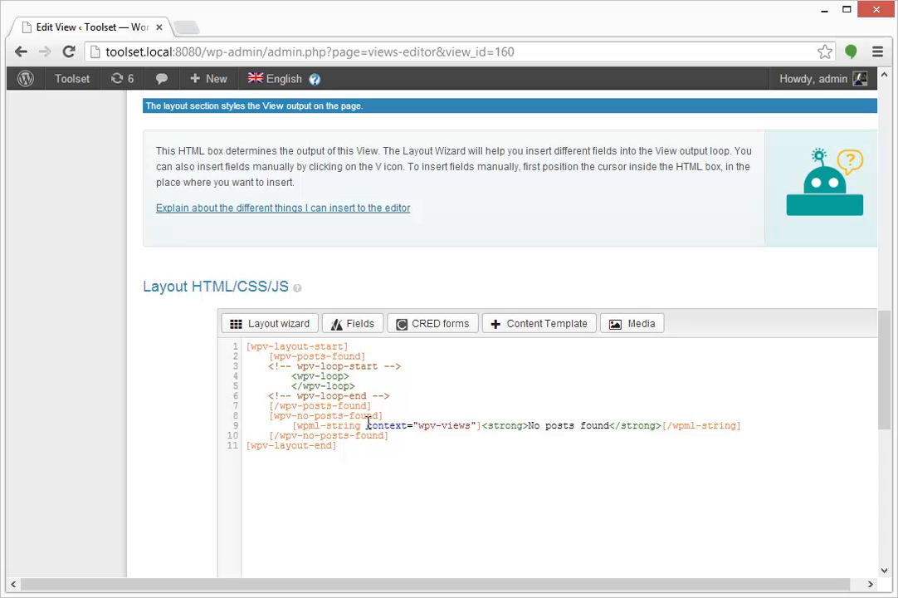
Start the layout wizard with the Grid style in 2 columns and proceed to choosing fields
left_click(278, 329)
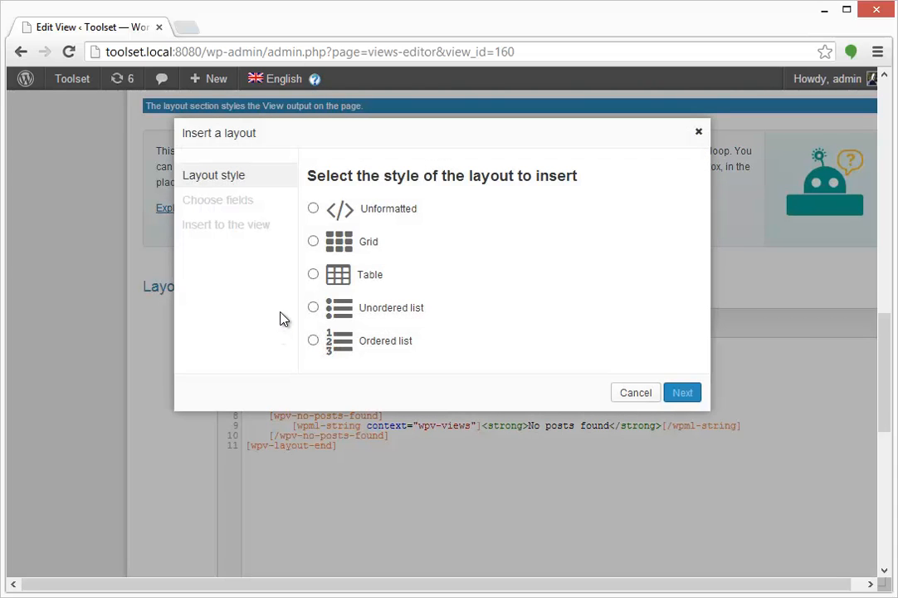
left_click(313, 241)
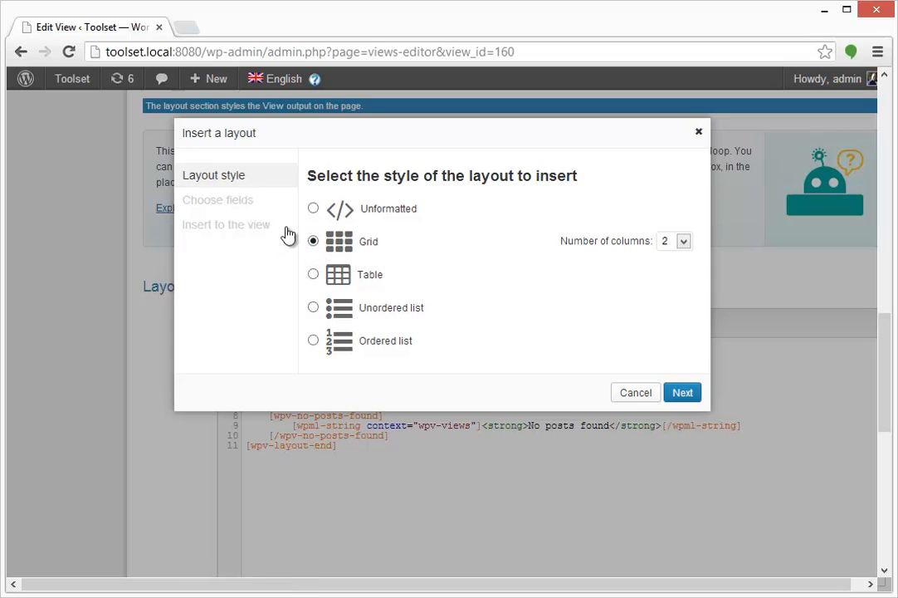
left_click(242, 210)
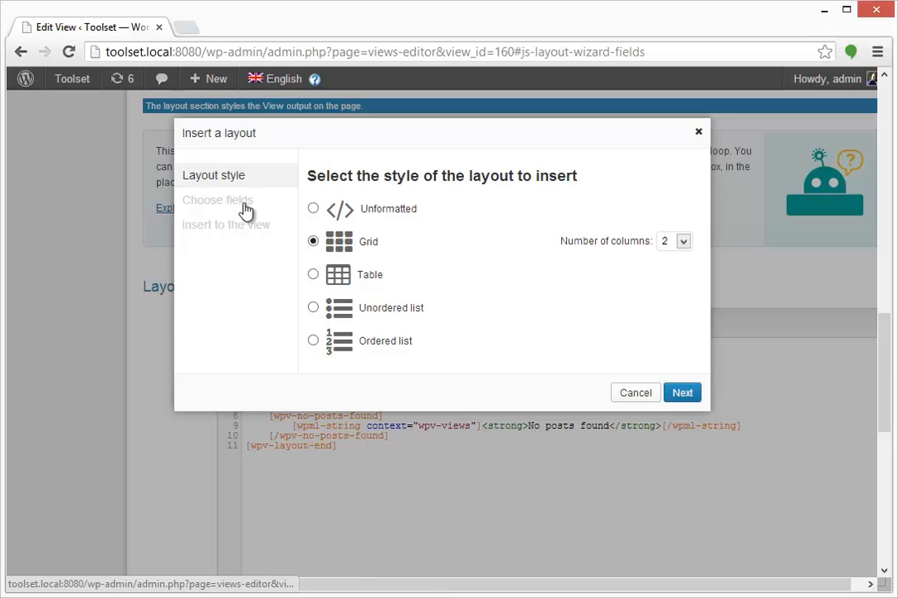
left_click(679, 392)
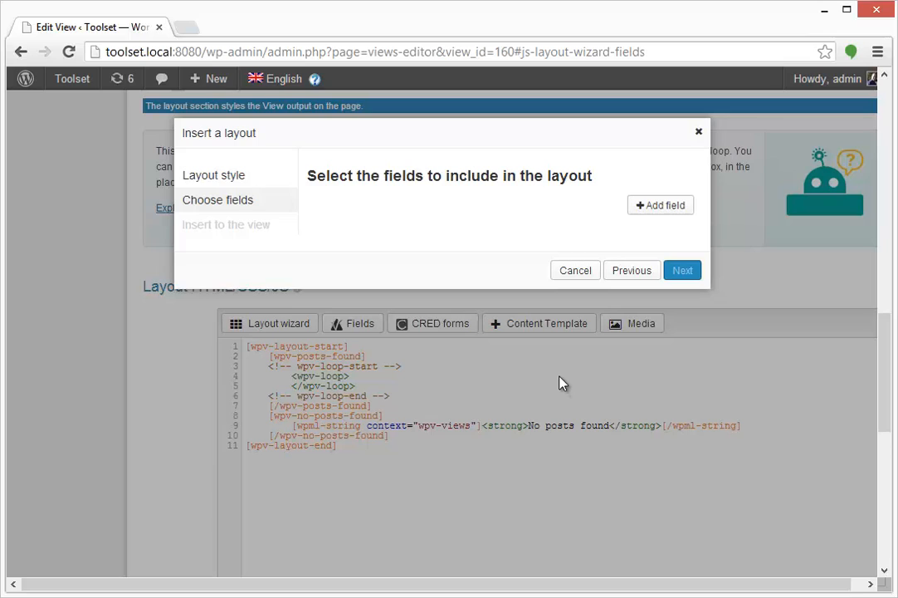
Add the "Title with a link" and Body fields to the grid layout
left_click(661, 207)
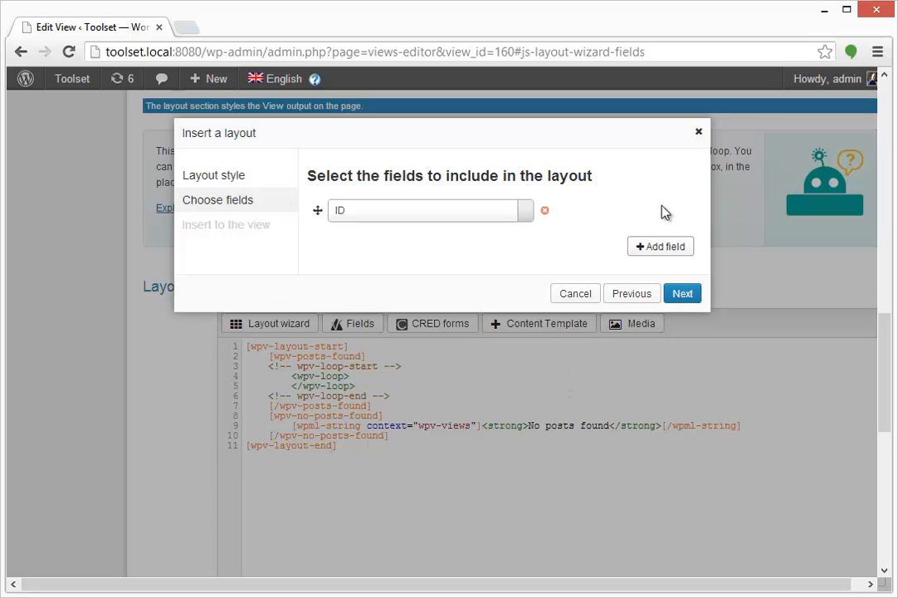
left_click(501, 215)
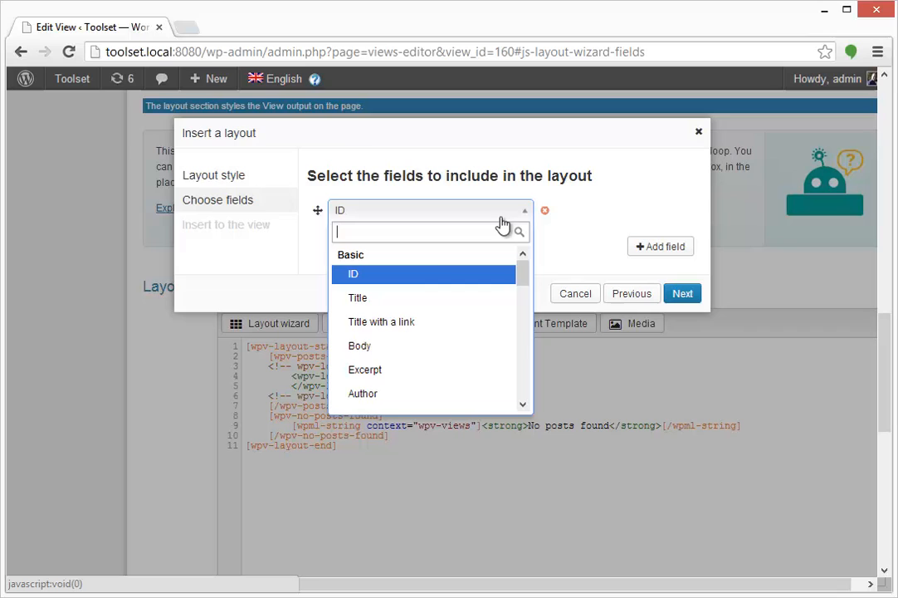
left_click(409, 322)
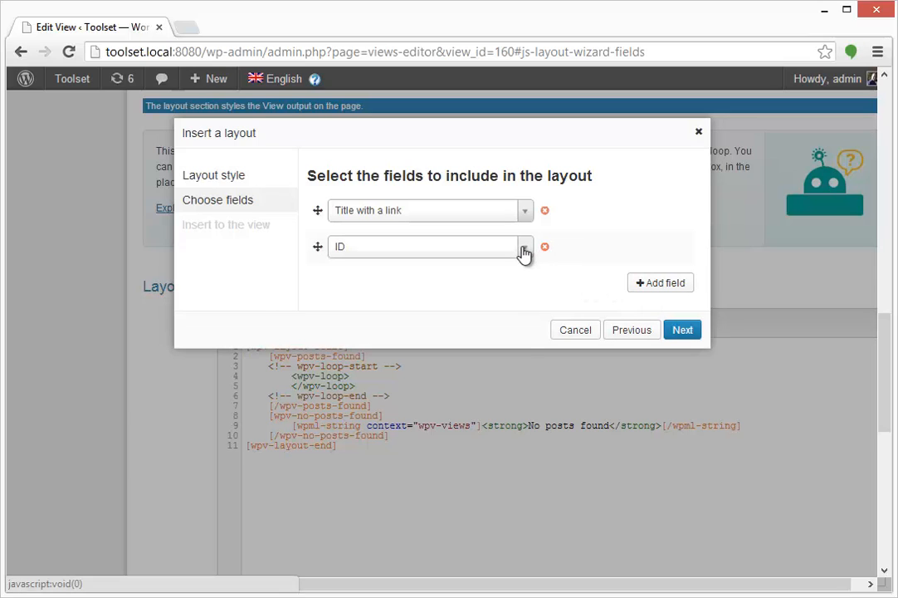
left_click(523, 254)
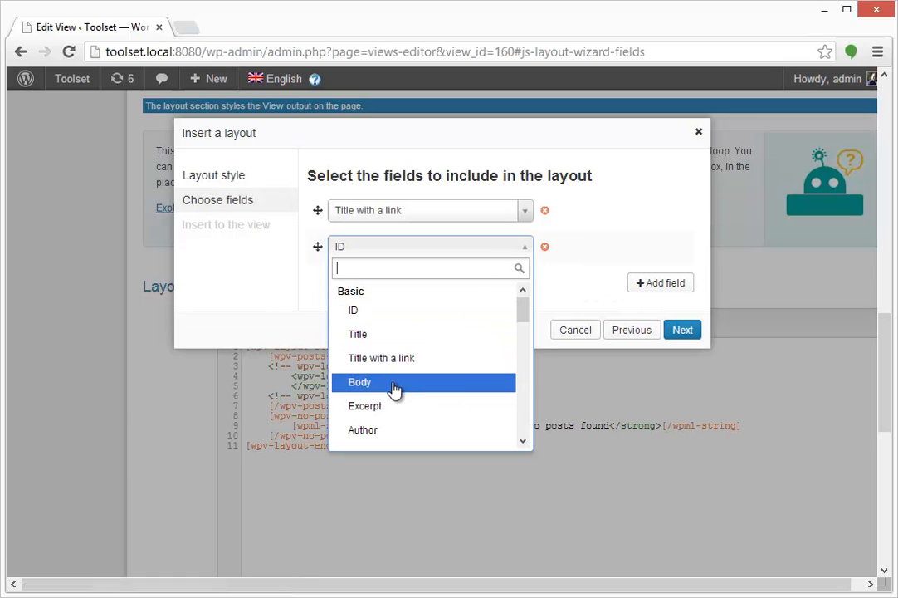
type("bo")
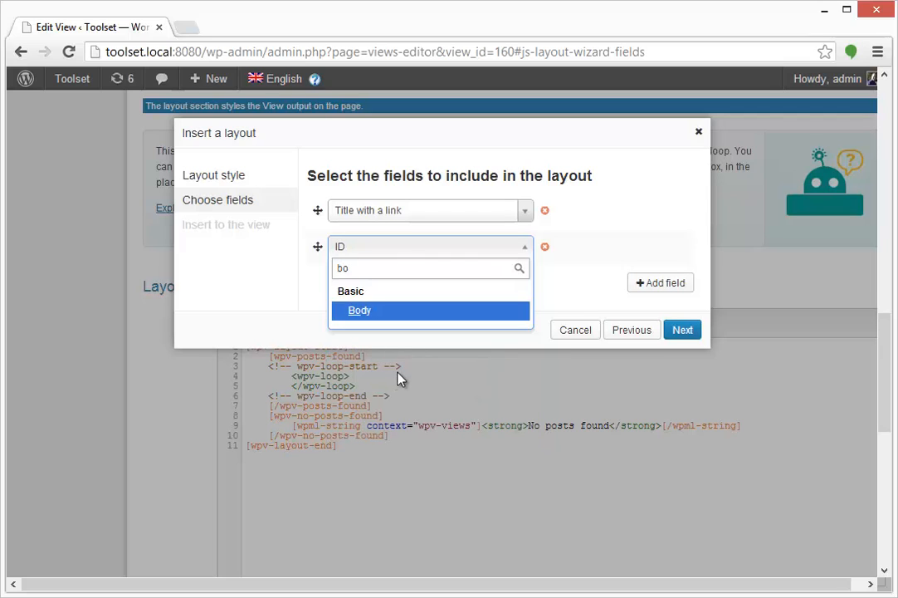
left_click(366, 311)
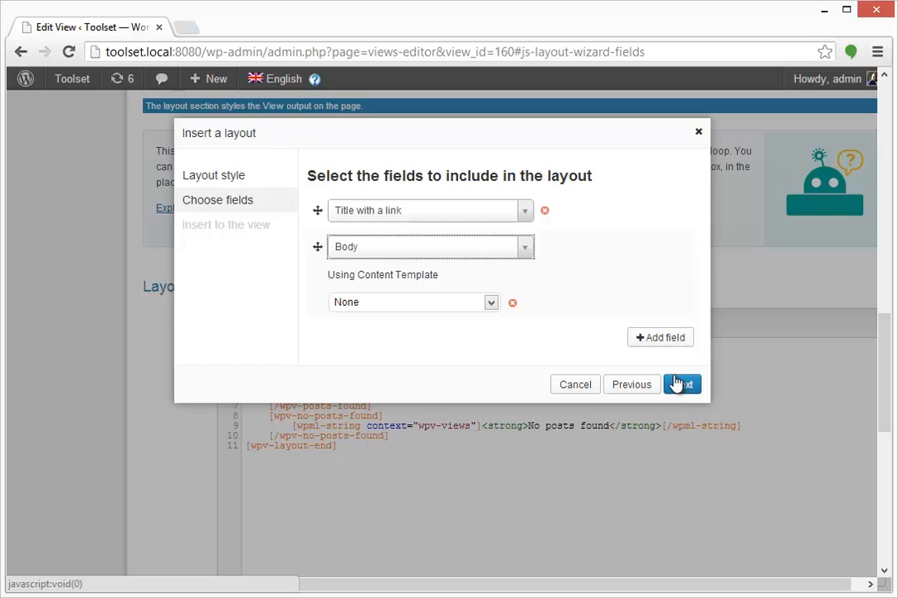
Keep None as the Body field's content template and insert the grid layout, replacing the existing layout
left_click(488, 304)
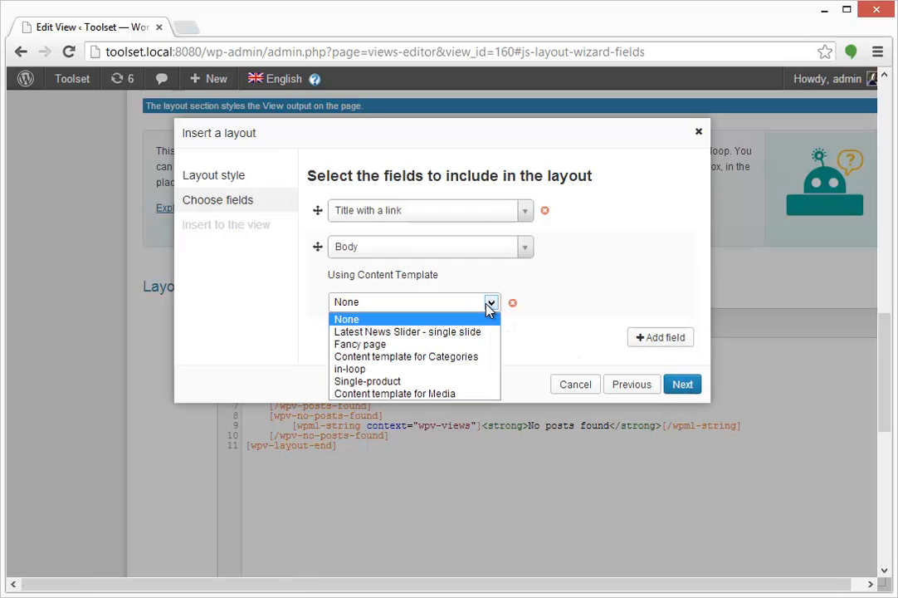
left_click(488, 305)
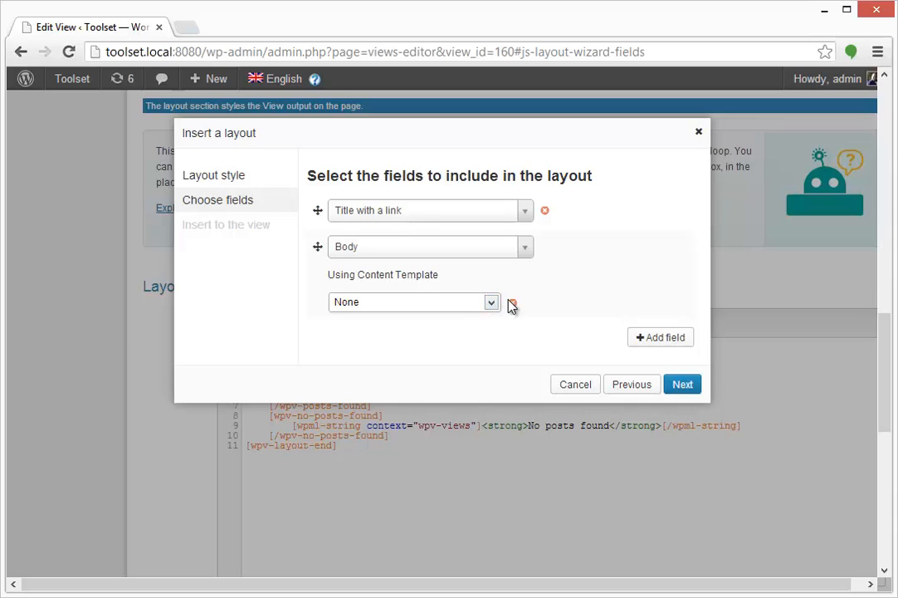
left_click(512, 304)
left_click(679, 384)
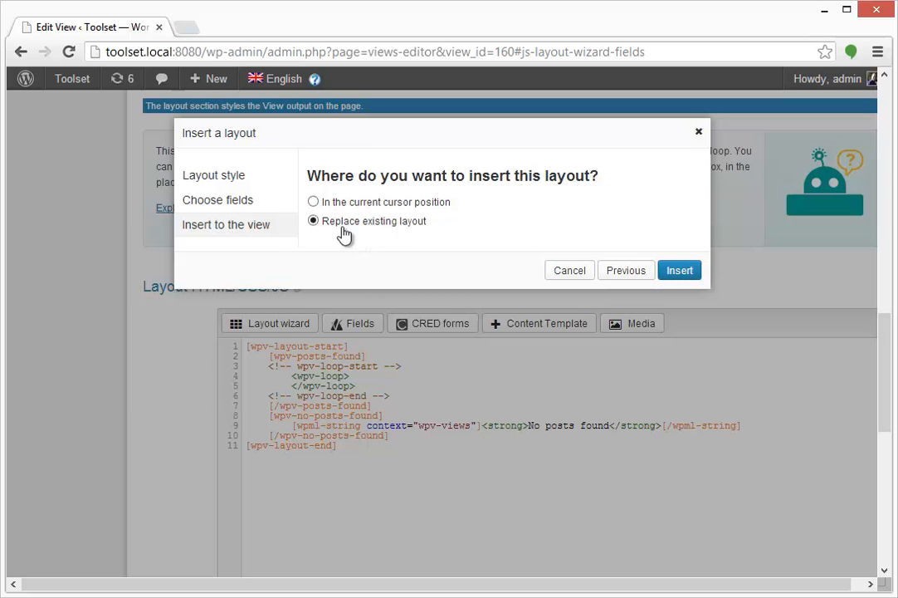
left_click(680, 272)
scroll(525, 420, "down", 1)
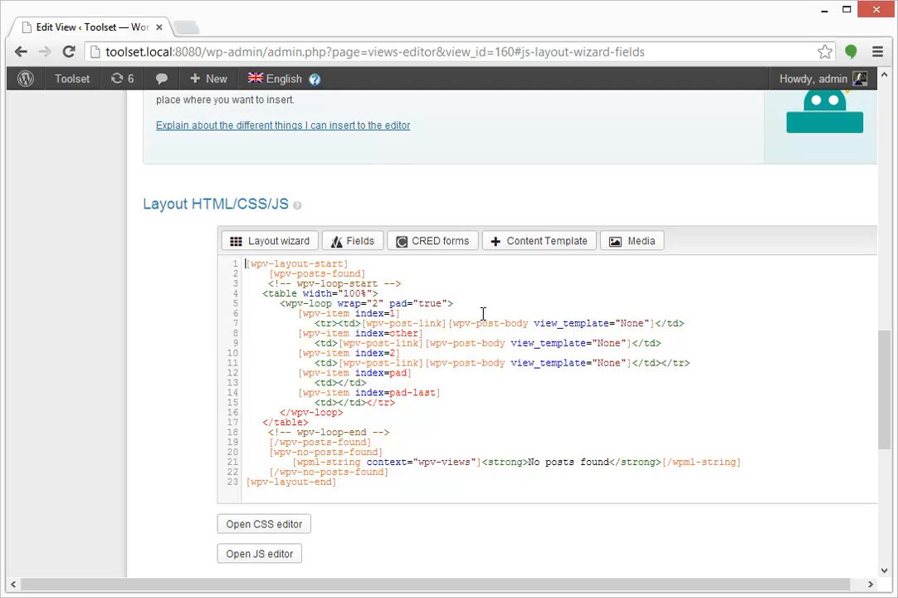
Examine the field shortcodes available for insertion and the wpv-item block inside the generated grid loop
left_click(417, 310)
left_click(362, 243)
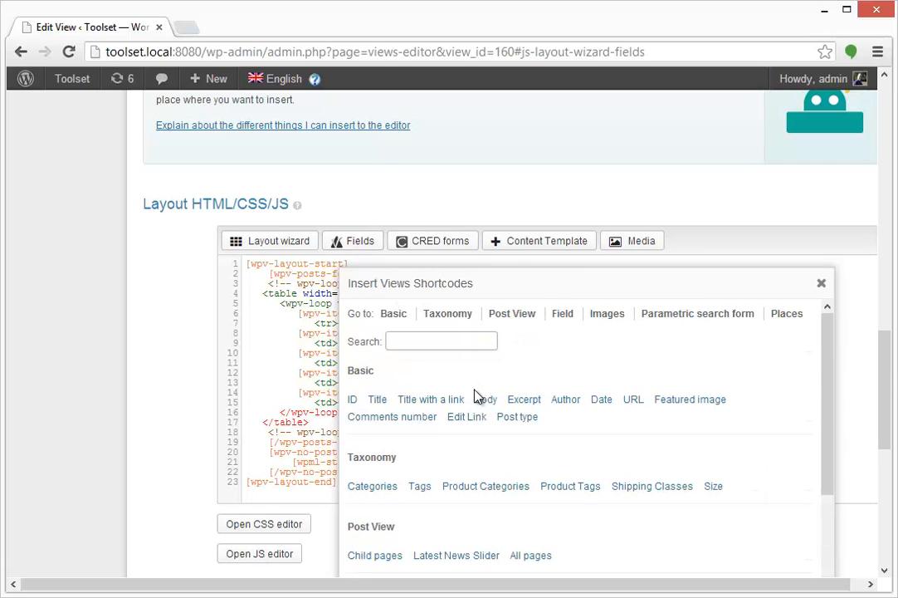
left_click(822, 284)
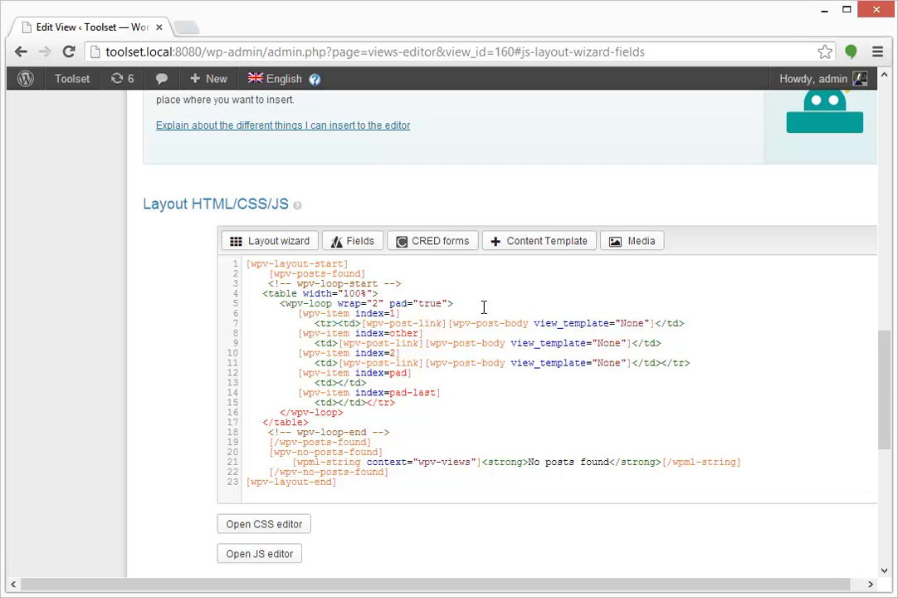
left_click_drag(302, 315, 452, 406)
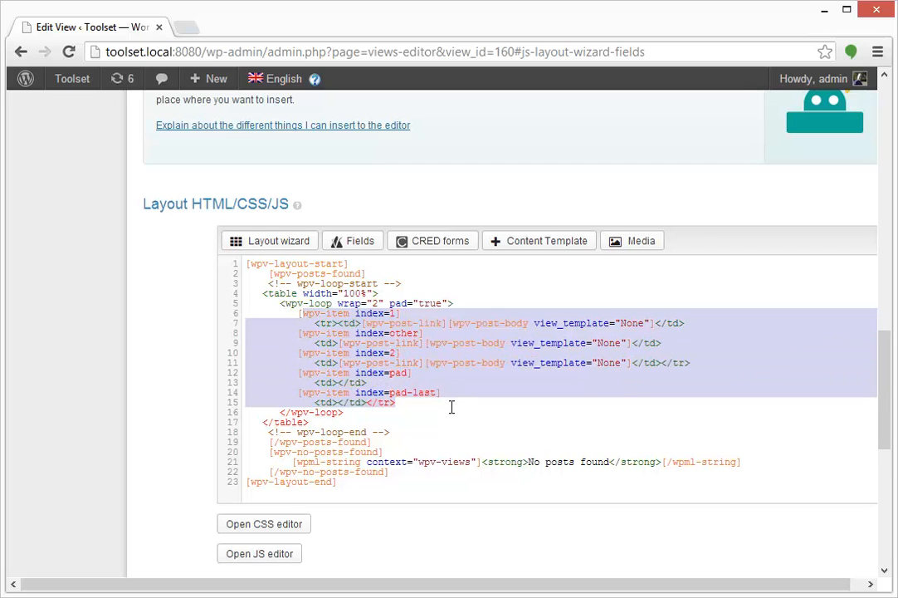
left_click(452, 406)
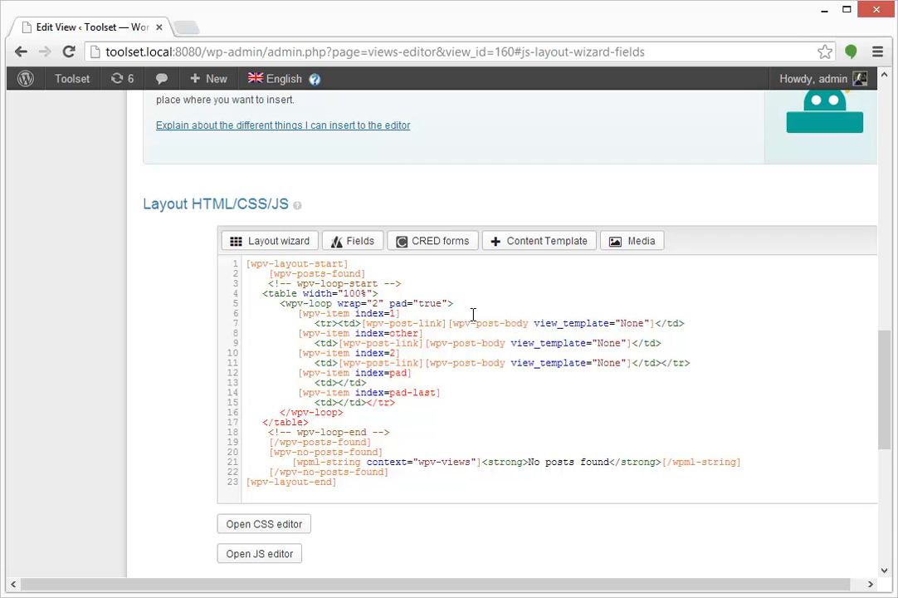
Create a new Content Template named "styled-page" for this View and insert its shortcode in the first item's table cell
left_click(554, 242)
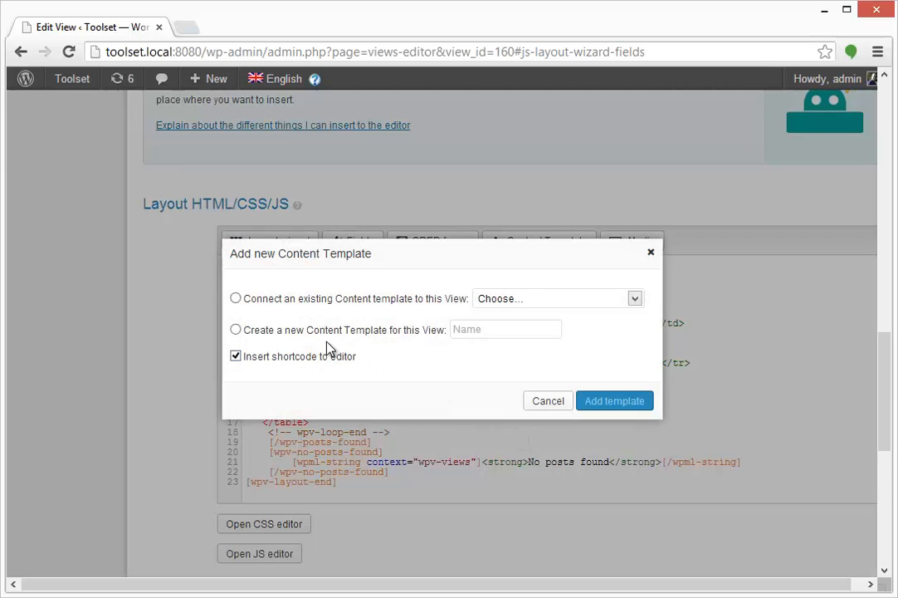
left_click(236, 330)
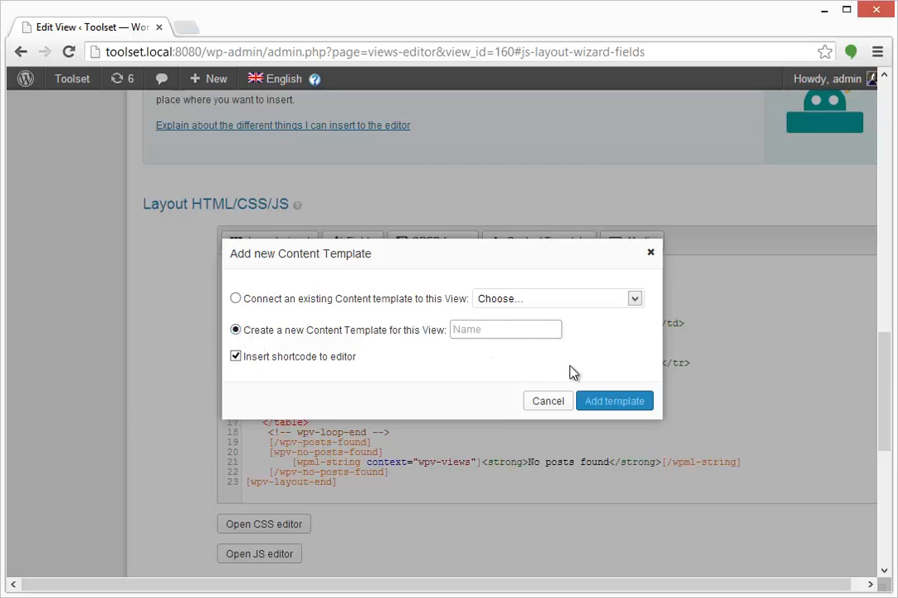
type("s")
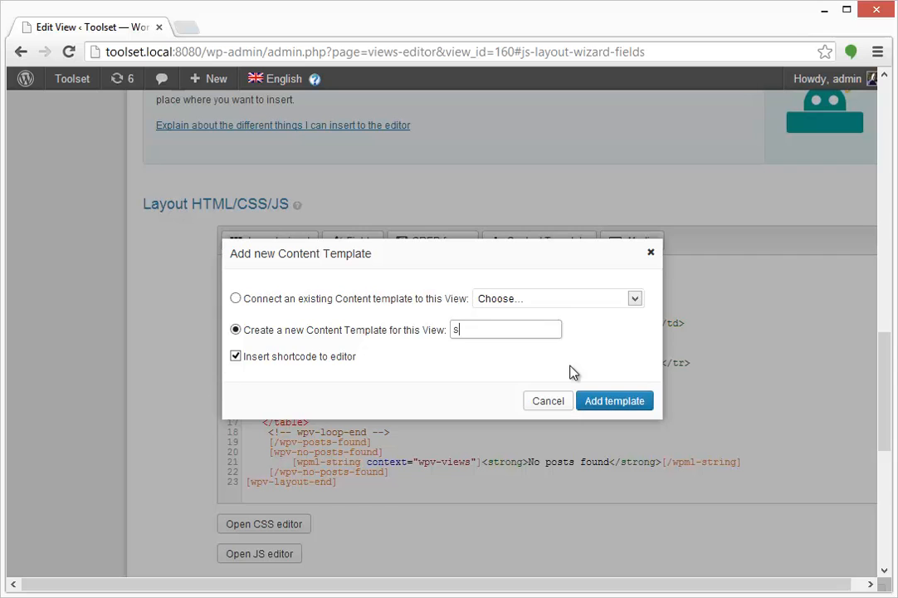
type("tyled-page")
left_click(628, 410)
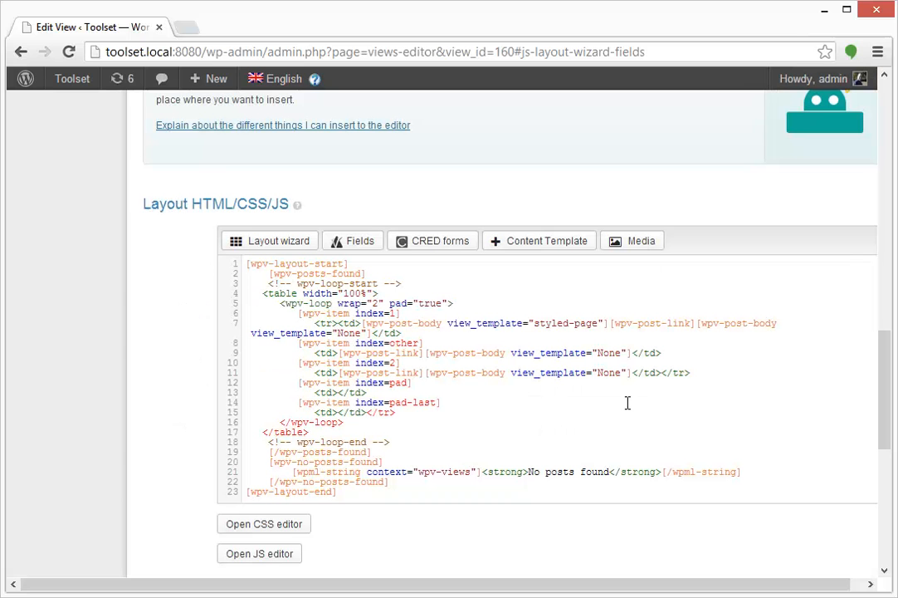
Insert the Body field shortcode into the empty styled-page template of this View
scroll(579, 343, "down", 3)
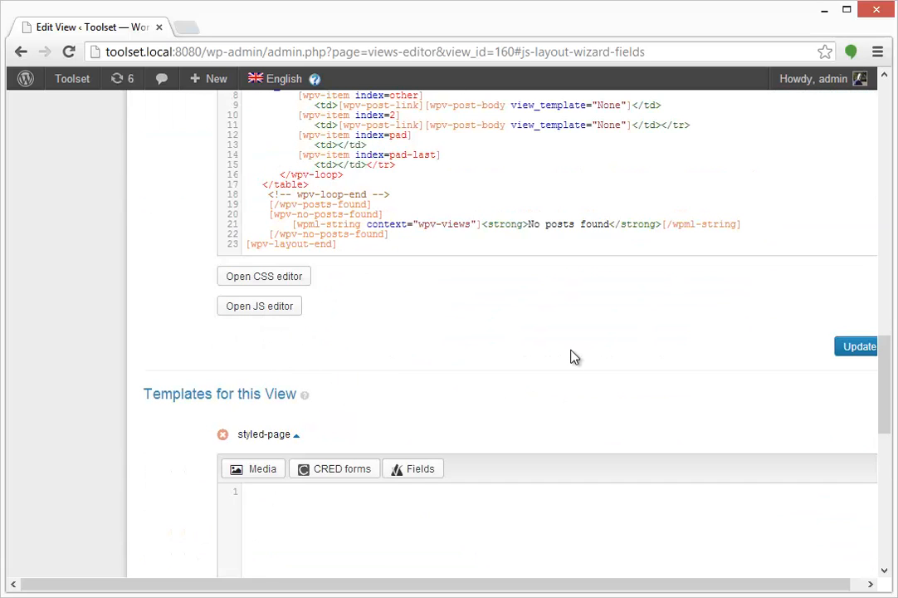
scroll(575, 357, "down", 1)
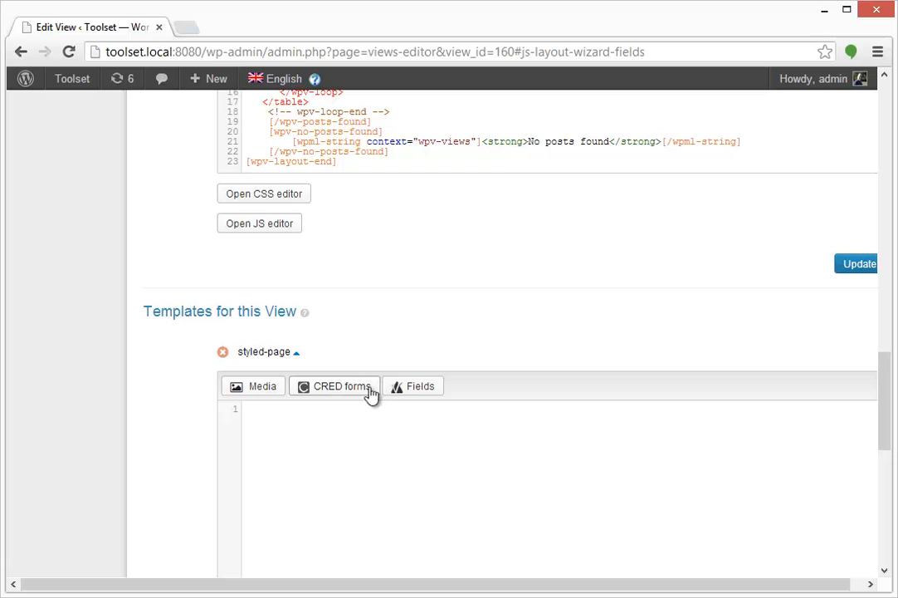
left_click(344, 444)
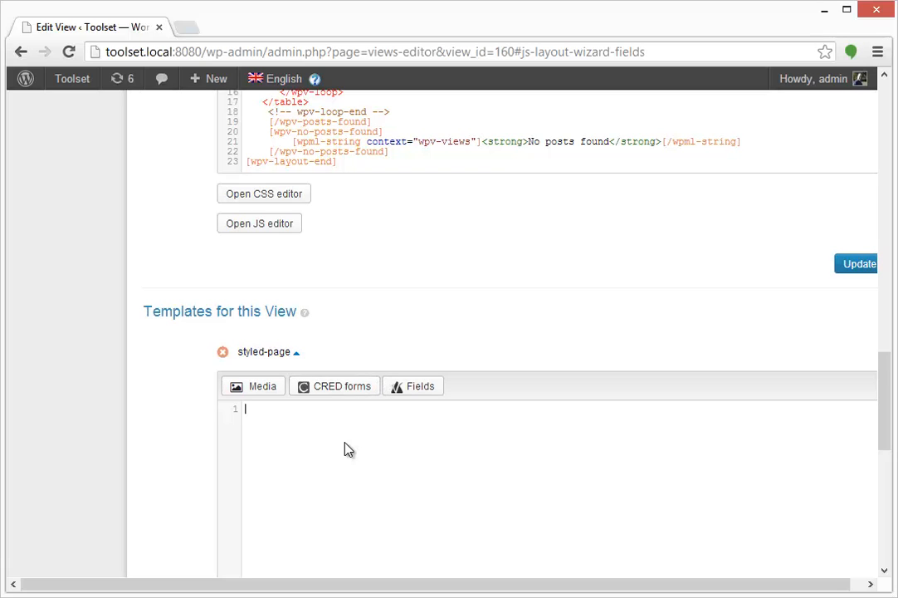
left_click(422, 388)
scroll(439, 496, "down", 1)
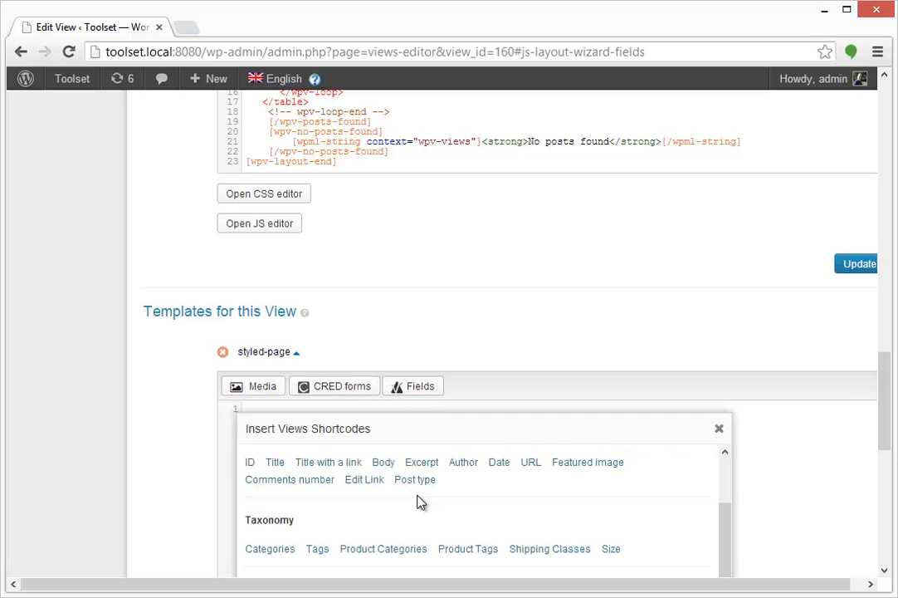
scroll(357, 461, "up", 1)
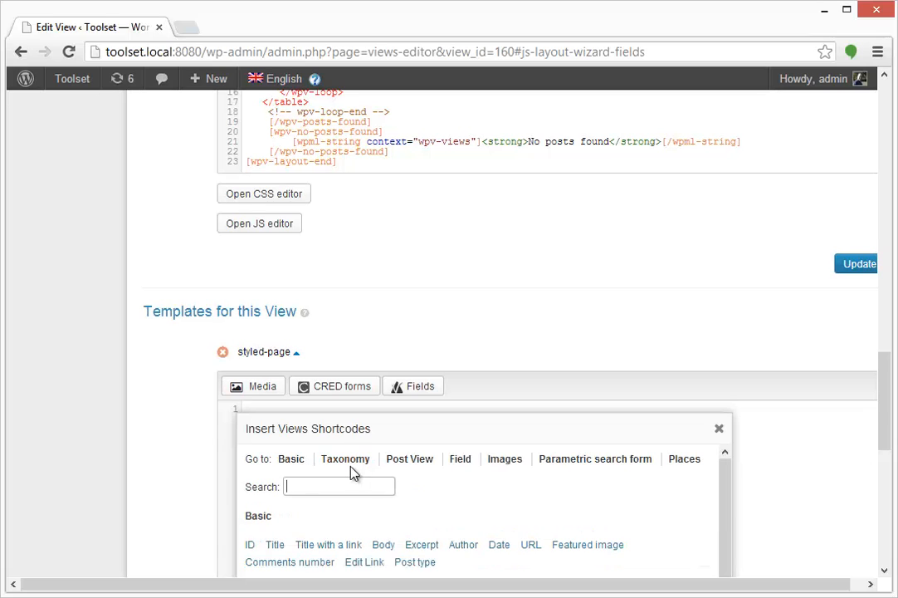
type("body")
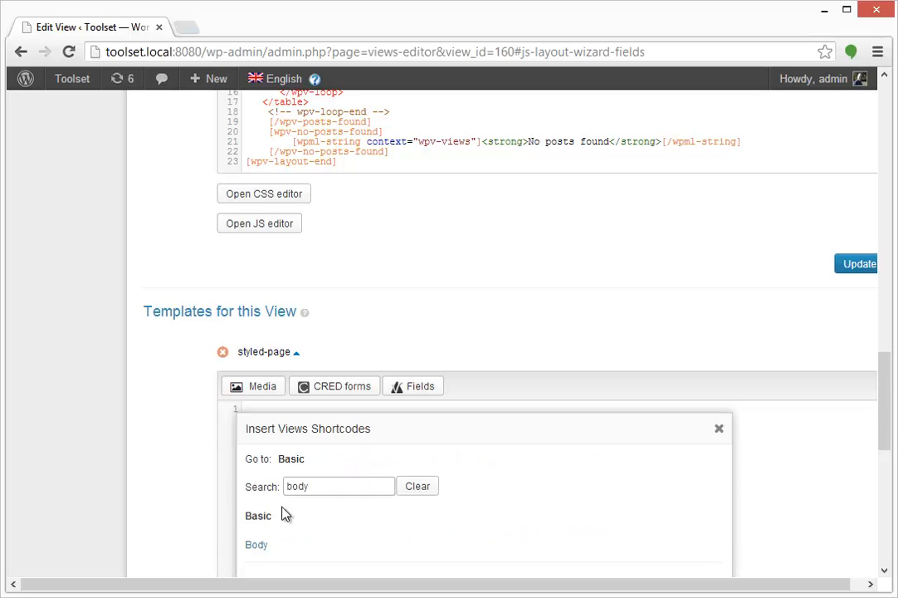
left_click(256, 546)
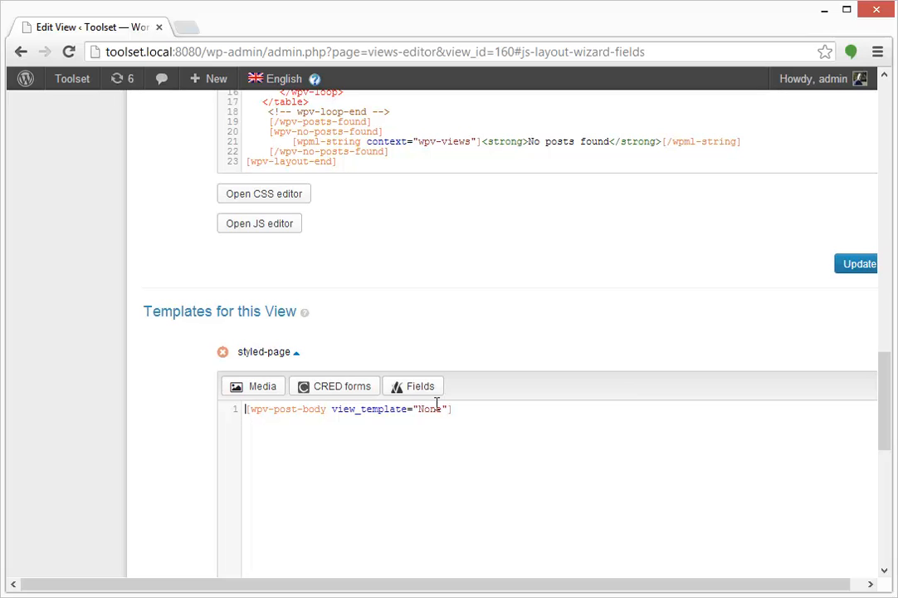
Wrap the Body shortcode in the styled-page template in <strong> and </strong> tags
type("<c")
key("BackSpace")
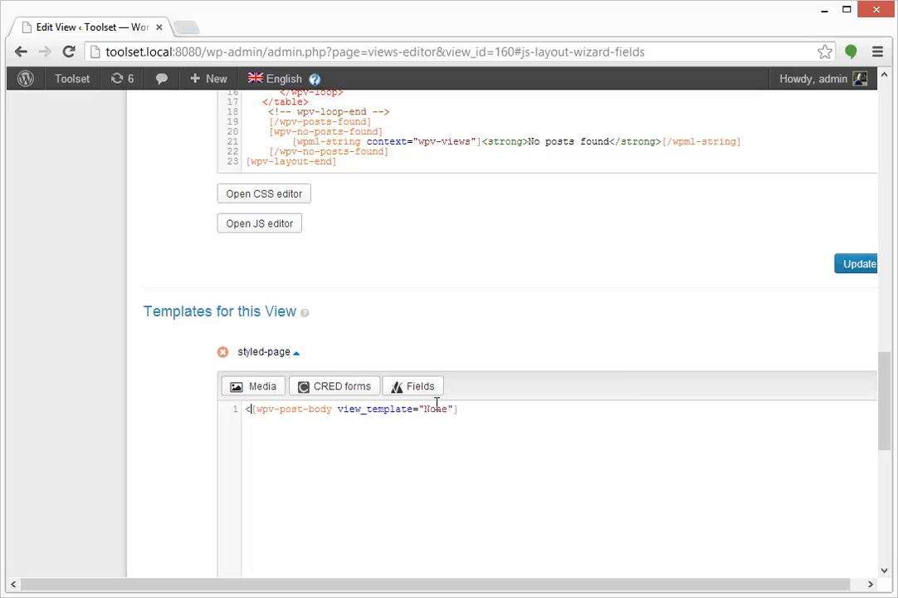
type("style")
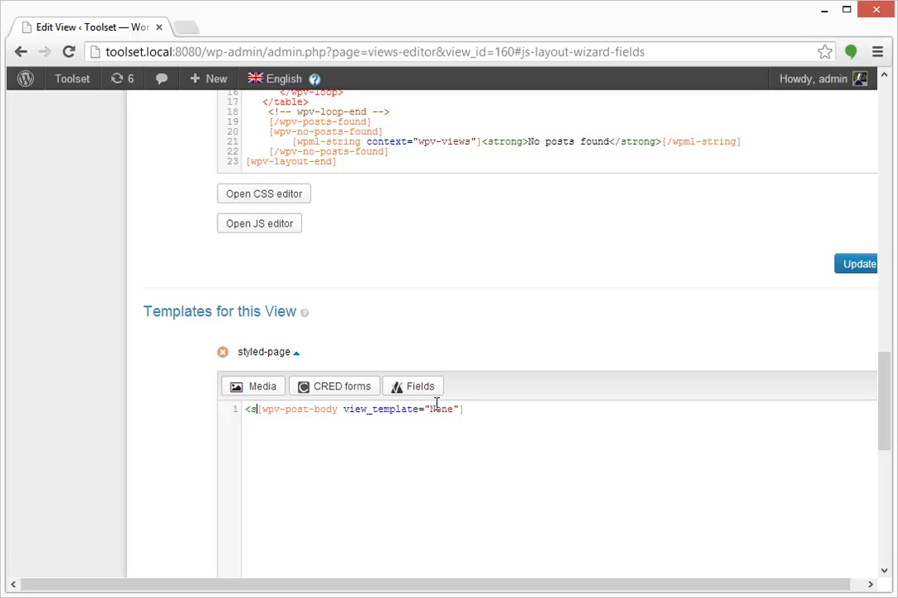
key("BackSpace")
key("BackSpace")
key("BackSpace")
key("BackSpace")
key("BackSpace")
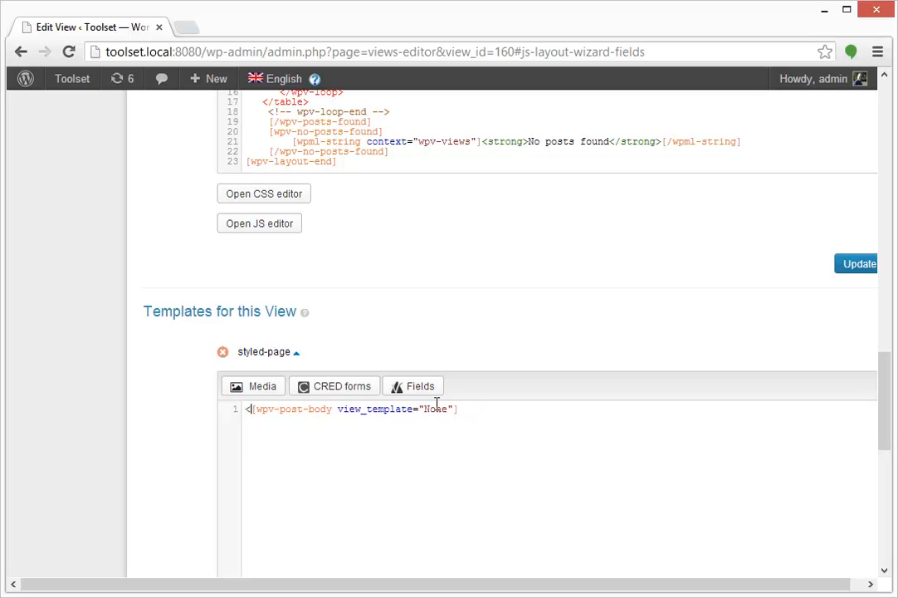
type("strong>")
key("End")
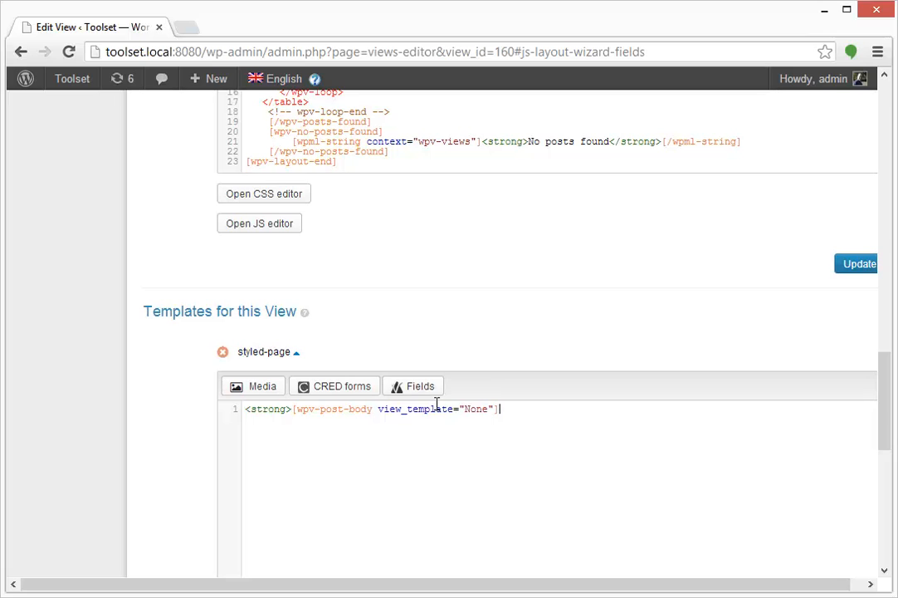
type("</strong>")
Add a line above the Body with the "Title with a link" shortcode enclosed in <h3> and </h3> tags
key("Return")
key("Up")
type("<")
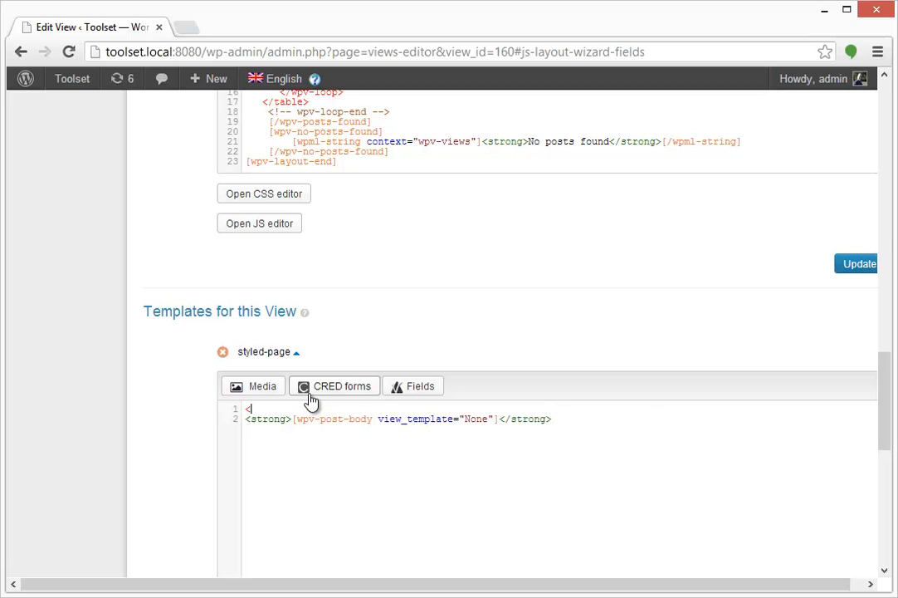
type("h3>")
left_click(409, 392)
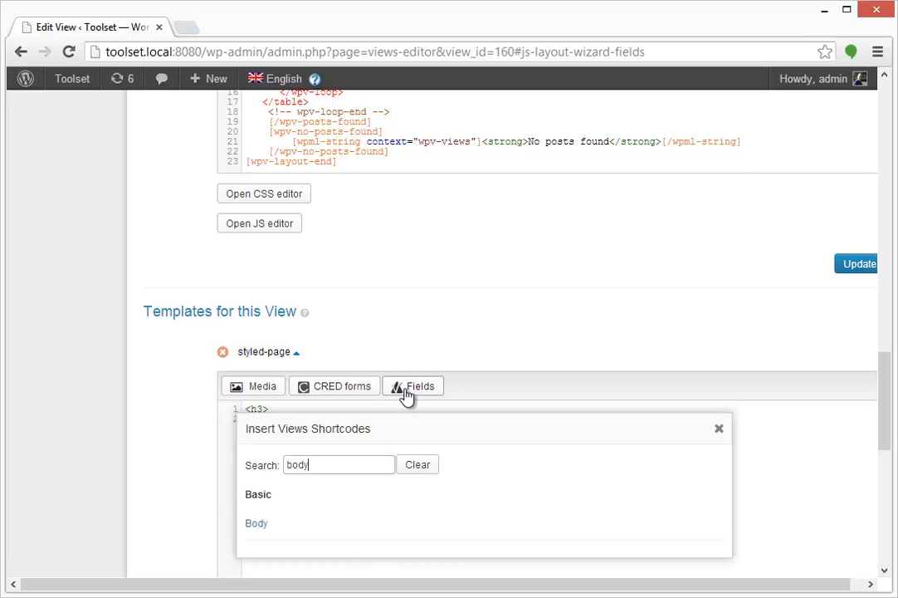
key("BackSpace")
key("BackSpace")
key("BackSpace")
key("BackSpace")
type("t")
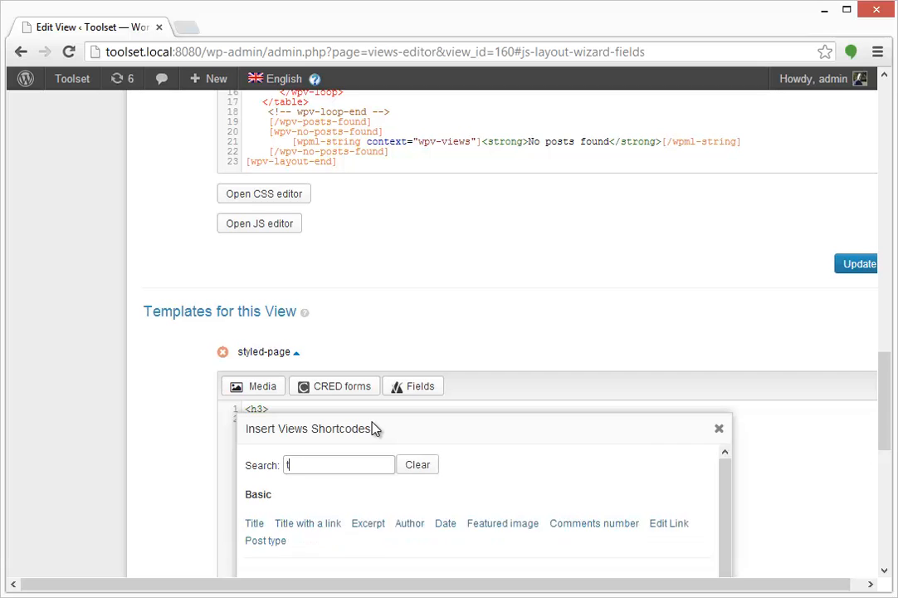
type("it")
left_click(306, 524)
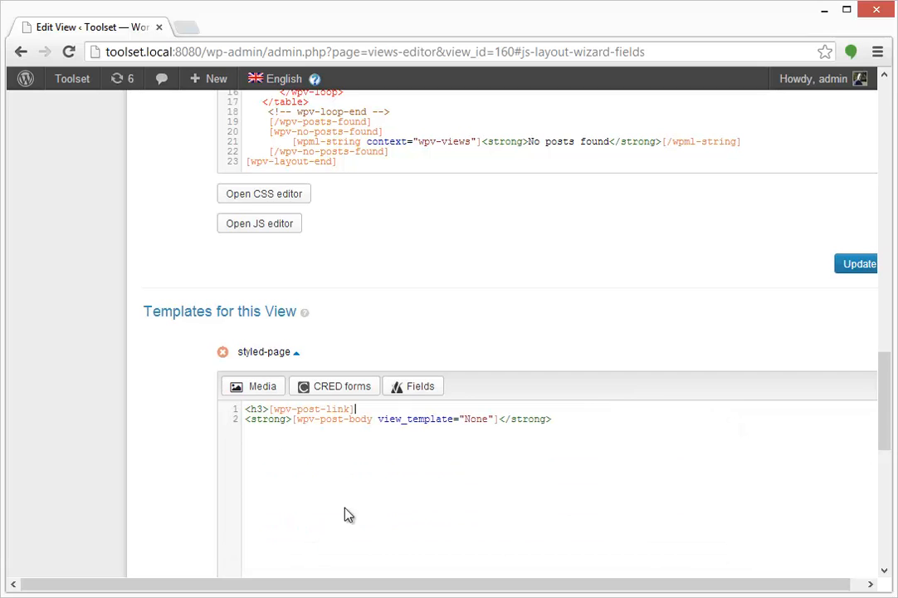
type("</h3>")
Save the changes to the View's Layout HTML/CSS/JS section
scroll(515, 403, "down", 1)
scroll(510, 405, "down", 1)
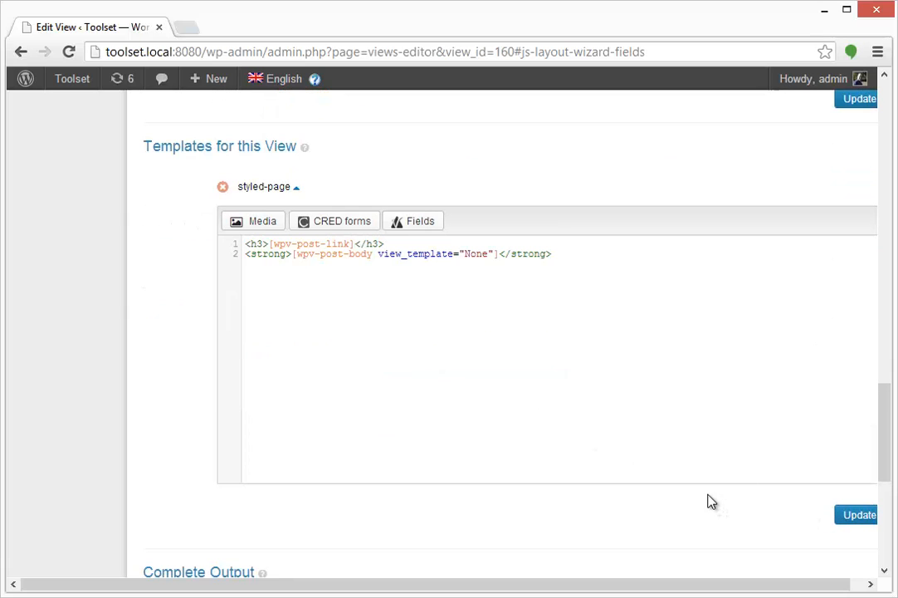
scroll(680, 481, "up", 2)
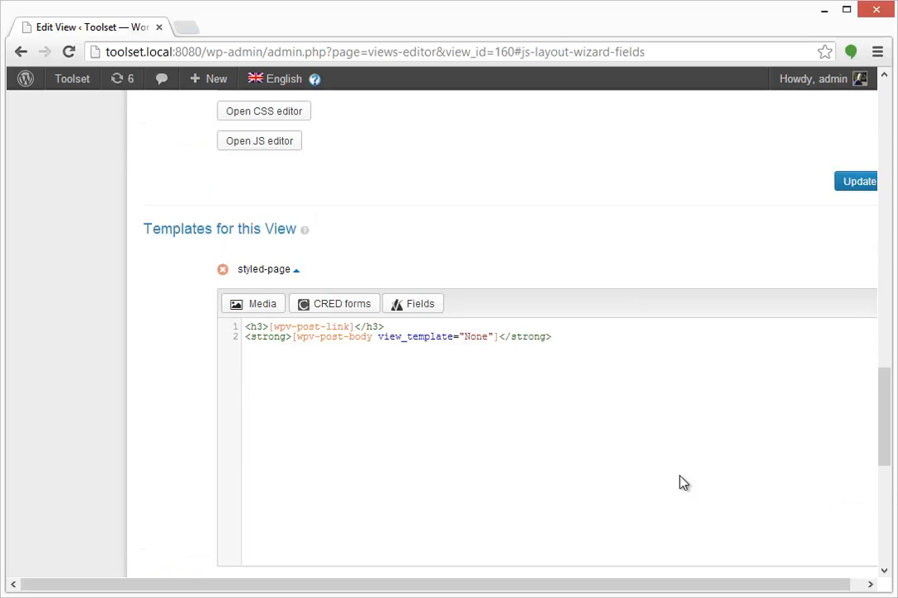
scroll(675, 478, "up", 2)
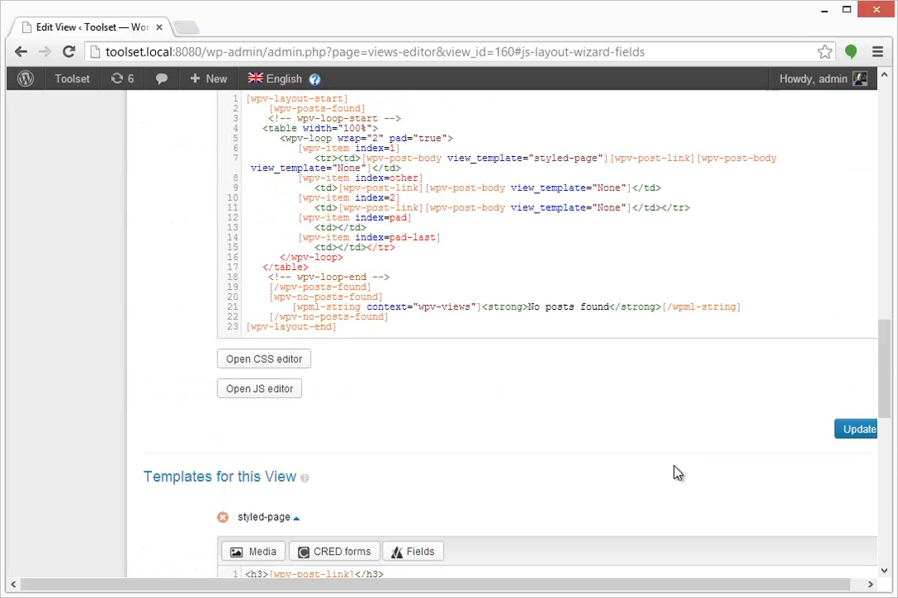
left_click(842, 432)
scroll(645, 478, "up", 1)
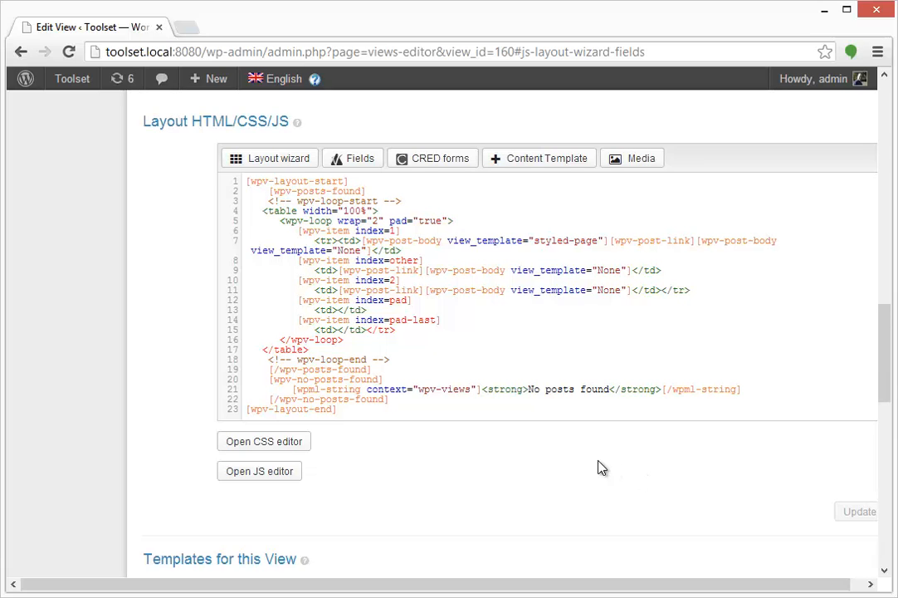
Examine the options for inserting a Content Template already connected to this View, and close the dialog without adding one
scroll(593, 465, "down", 5)
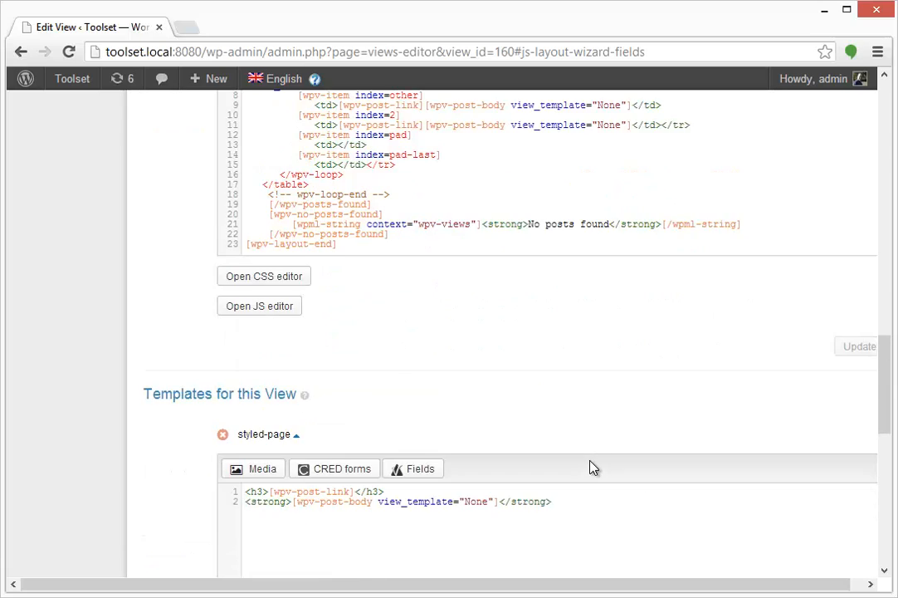
scroll(587, 465, "up", 5)
left_click(521, 166)
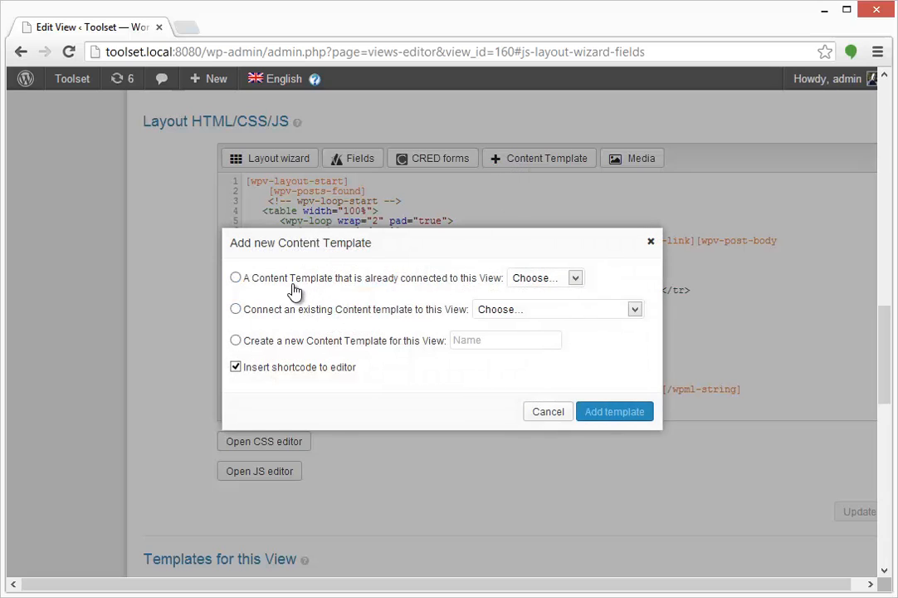
left_click(349, 280)
left_click(543, 278)
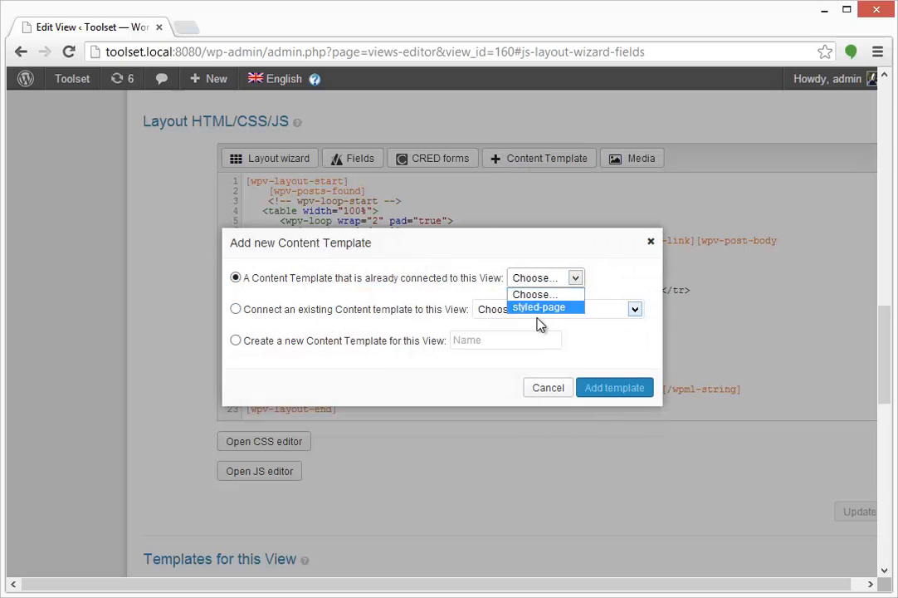
left_click(652, 242)
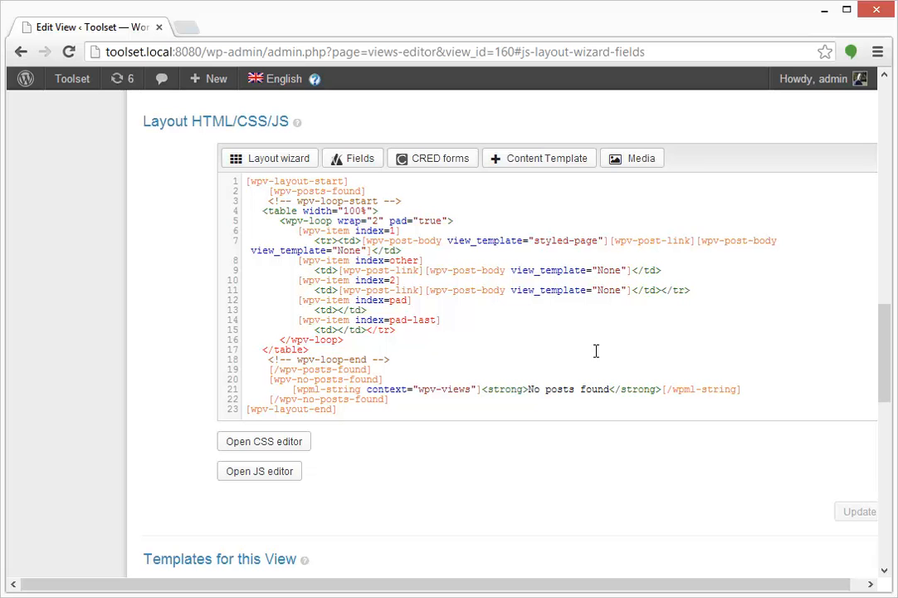
Create a new View named "Find a product" that displays the results as a parametric search
scroll(595, 350, "down", 5)
scroll(594, 350, "up", 15)
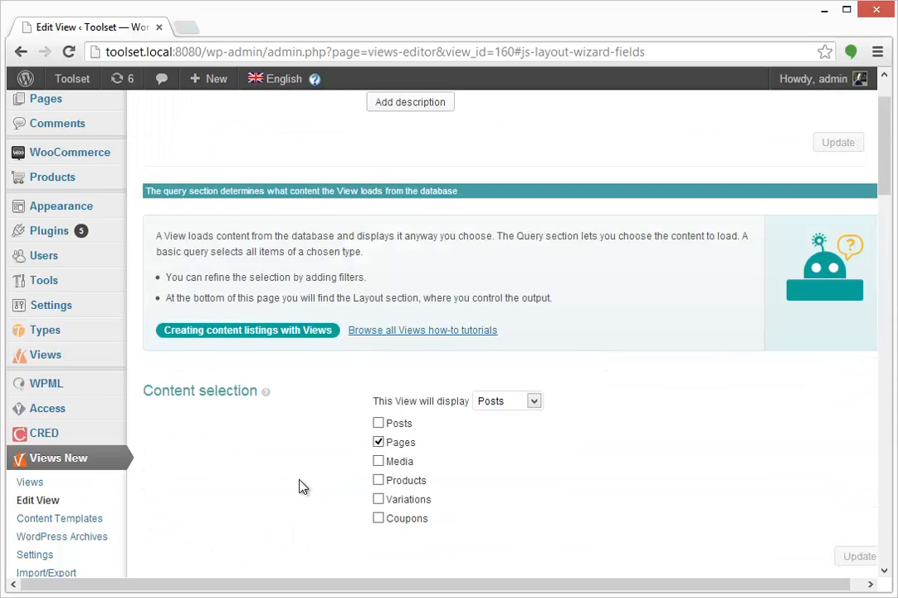
left_click(33, 483)
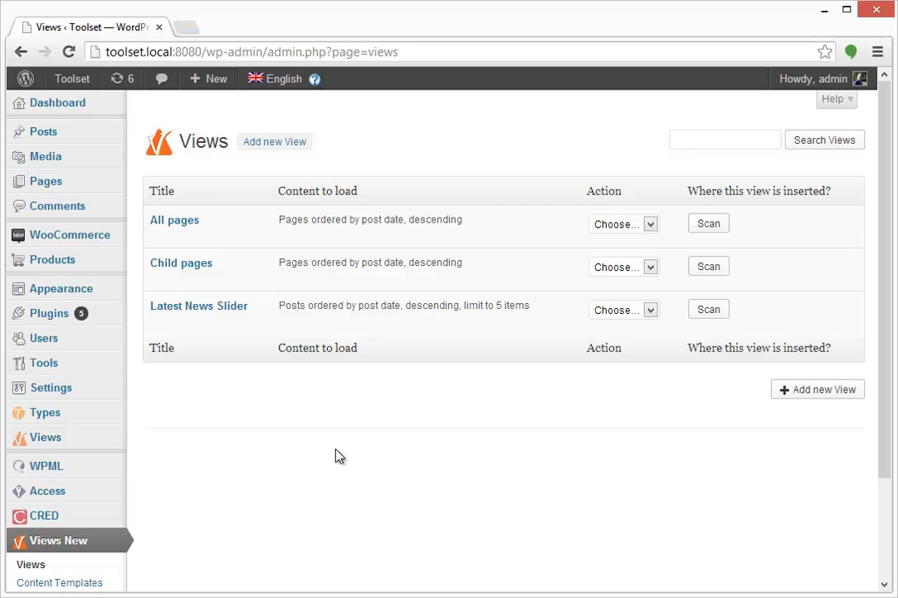
left_click(281, 145)
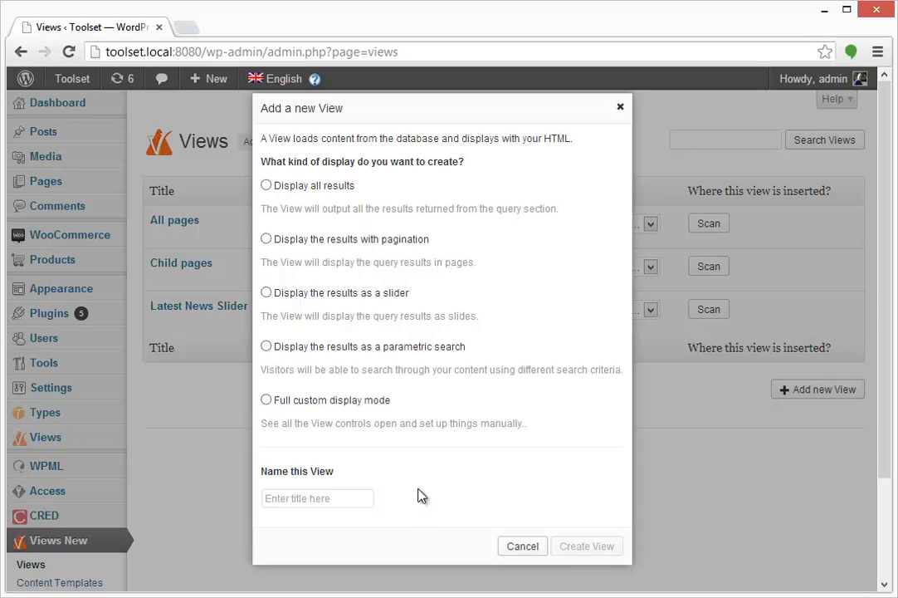
left_click(266, 346)
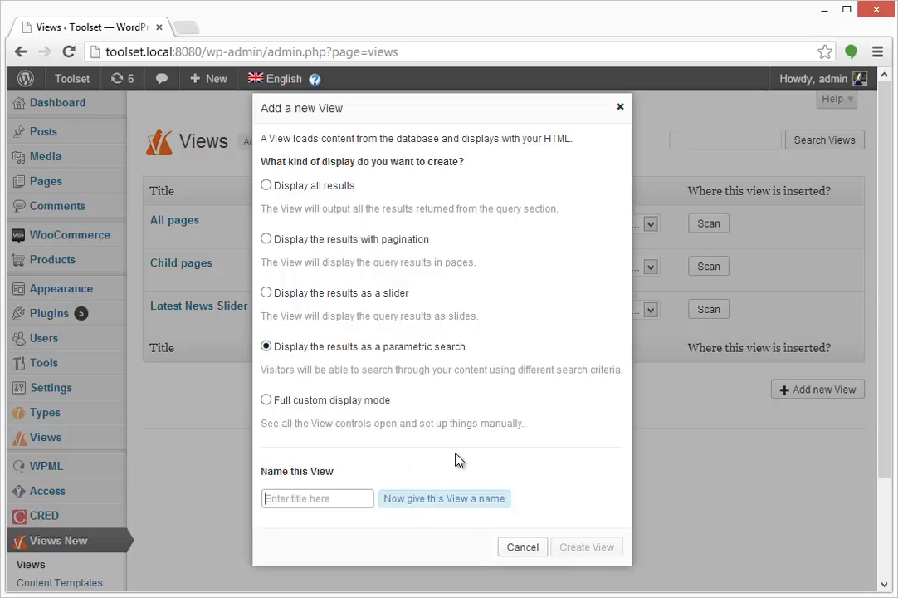
left_click(363, 496)
type("Find a product")
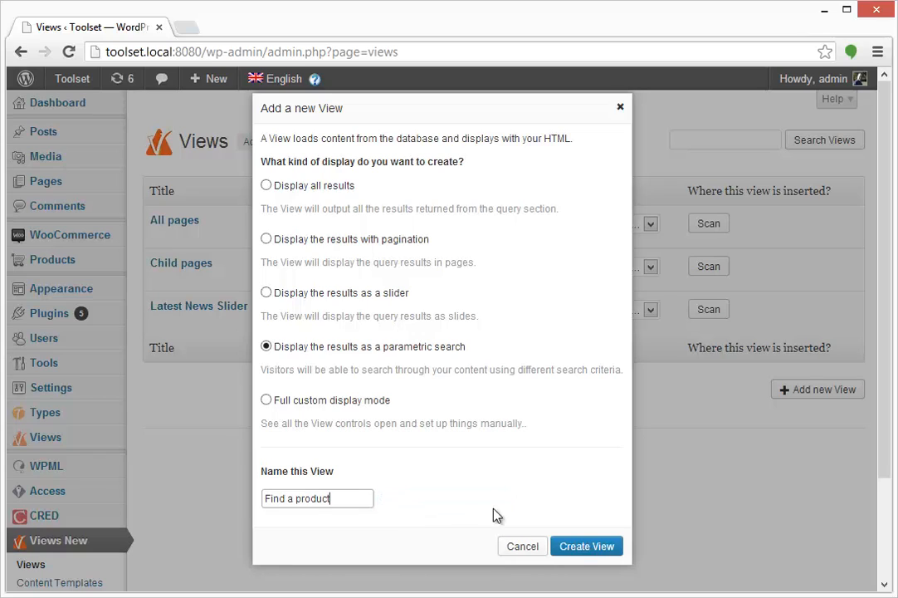
left_click(579, 549)
left_click(579, 549)
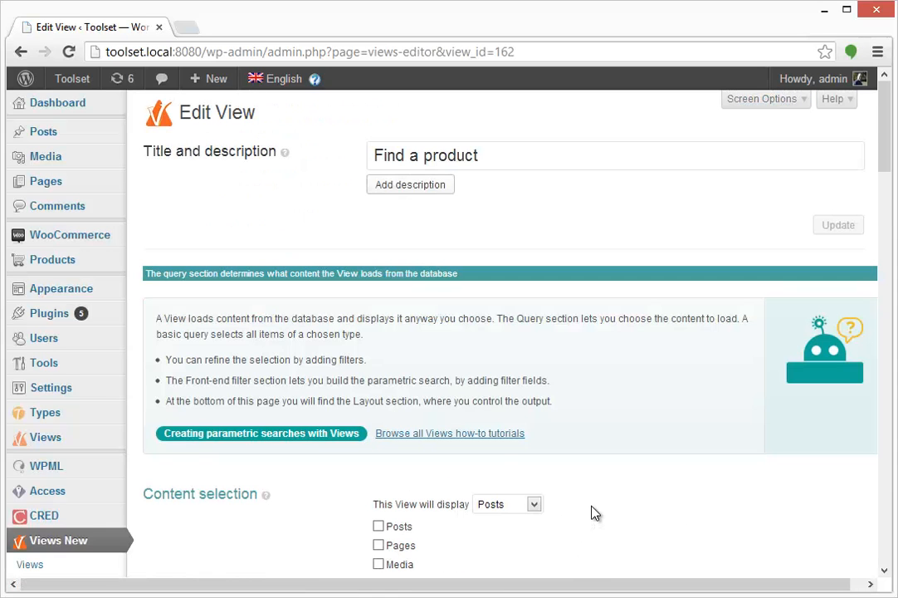
Select Products as the content for the "Find a product" View and save the content selection
scroll(593, 514, "down", 2)
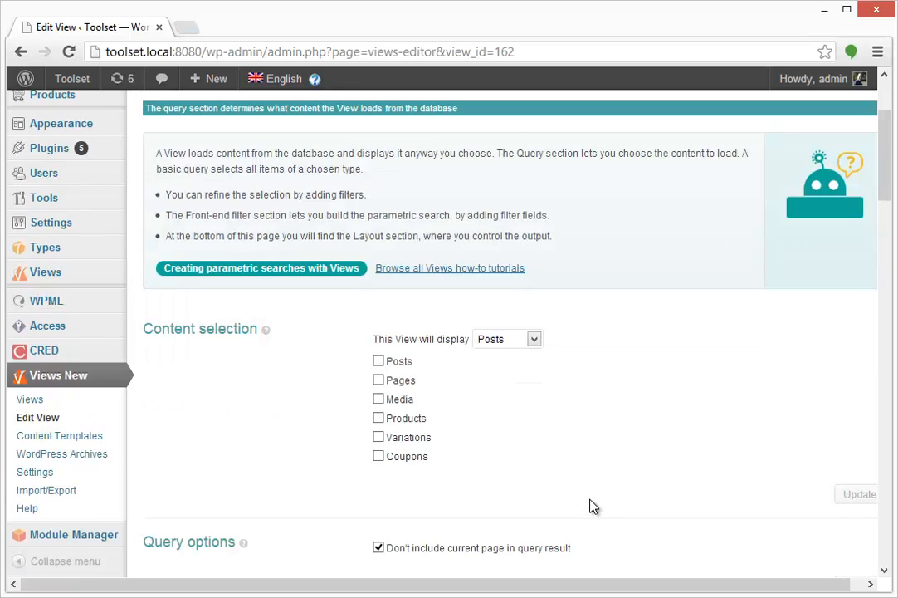
left_click(406, 419)
left_click(860, 495)
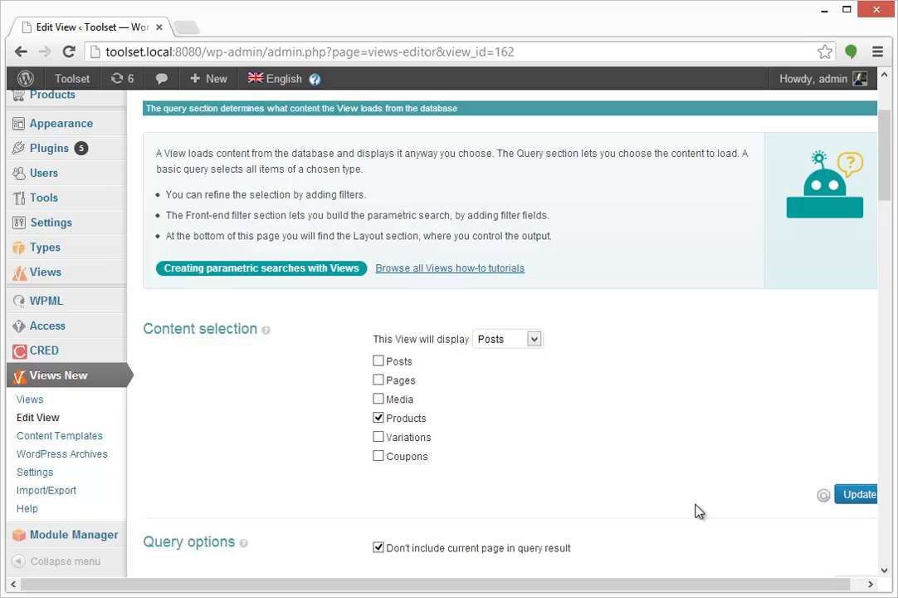
Review the View's settings from the content selection and query options through to the Filter HTML/CSS/JS section
scroll(696, 509, "down", 2)
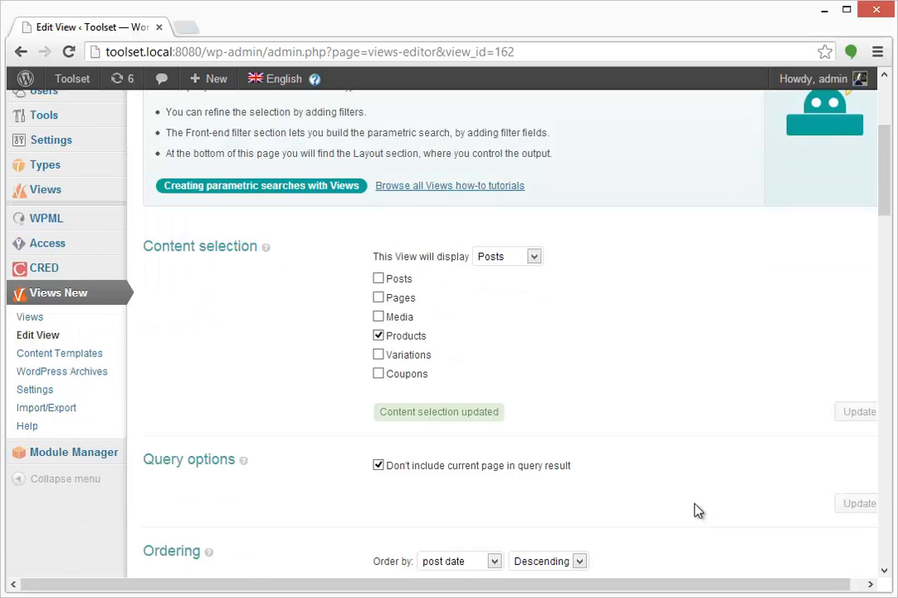
scroll(429, 305, "up", 4)
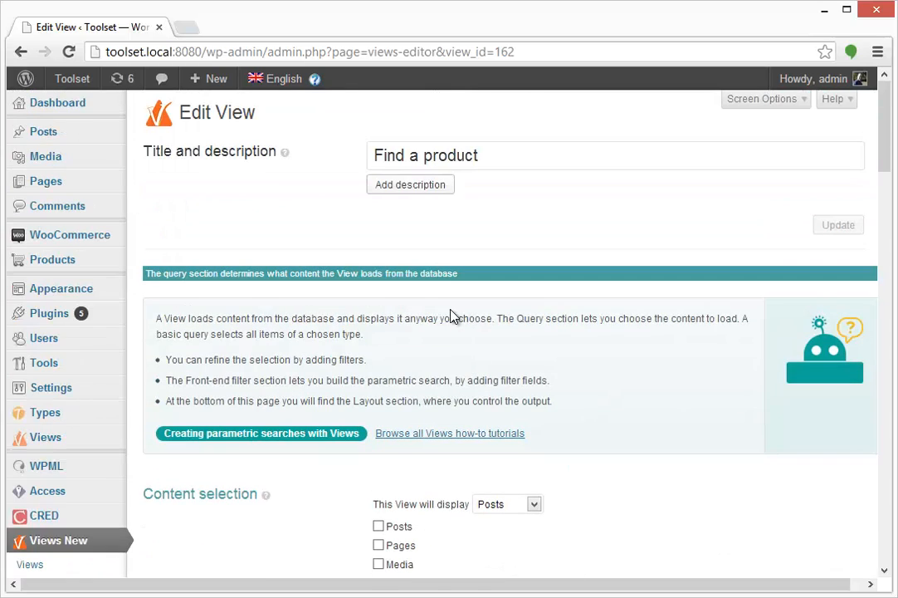
scroll(453, 317, "down", 2)
scroll(423, 361, "down", 1)
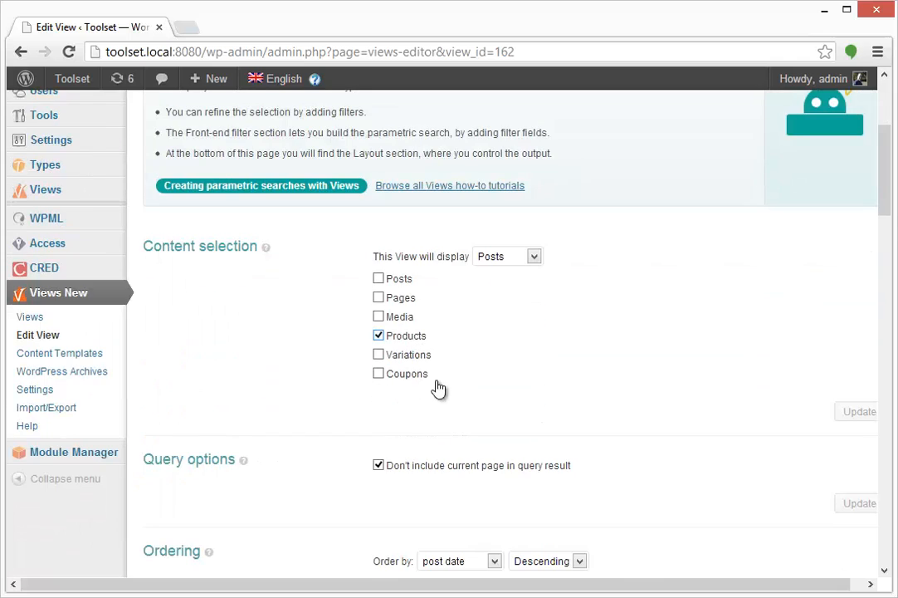
scroll(496, 473, "down", 2)
scroll(496, 471, "down", 2)
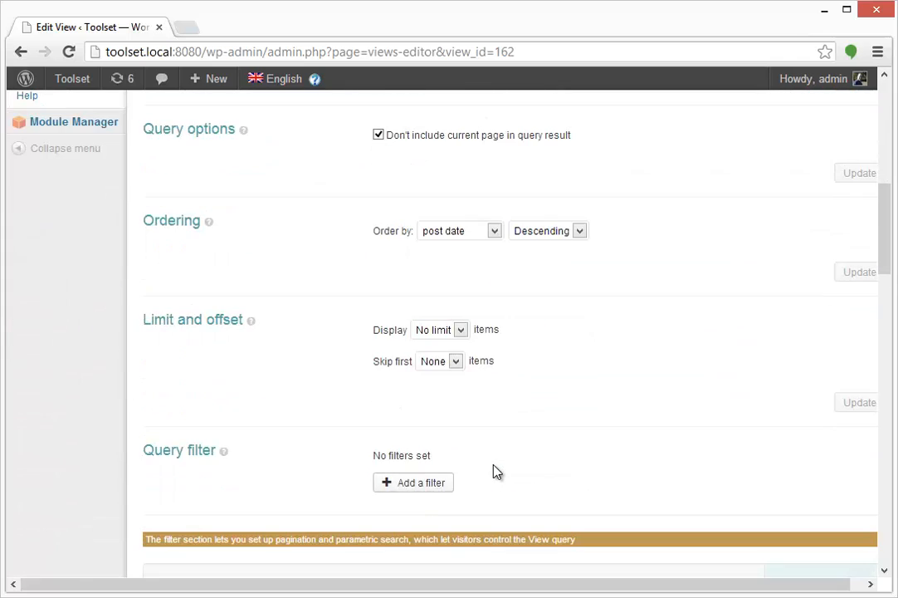
scroll(496, 471, "down", 2)
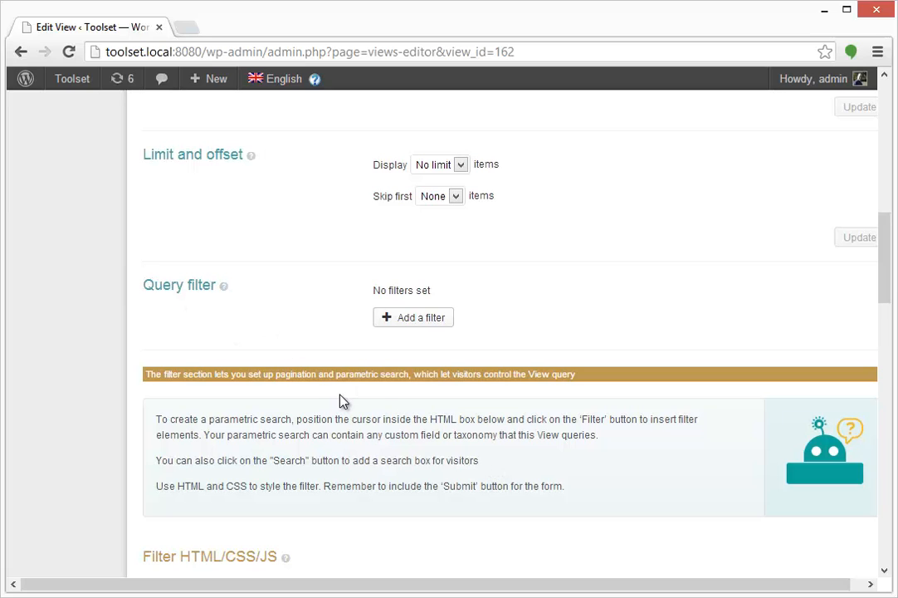
scroll(349, 392, "down", 2)
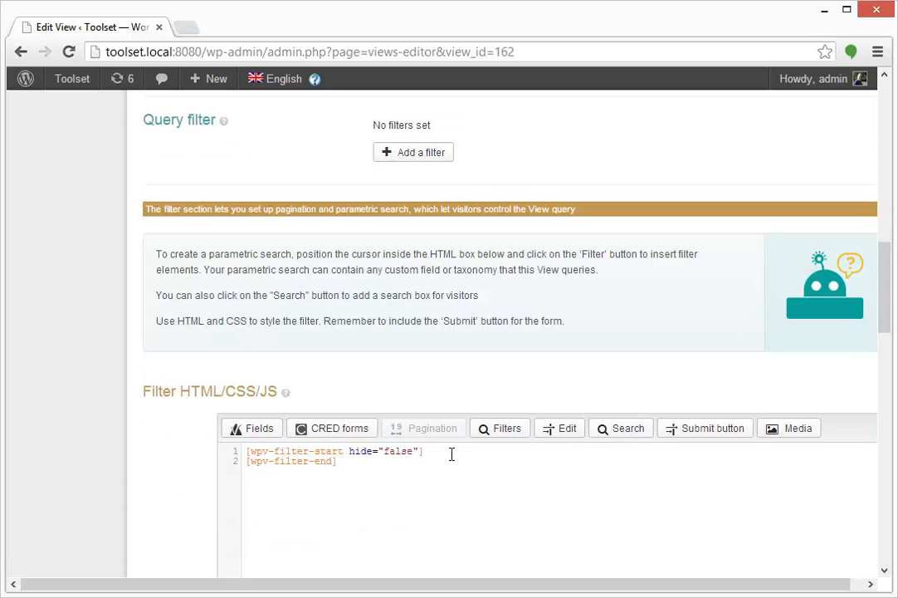
Insert a Product type filter field with the select input kind after the opening wpv-filter-start shortcode, checking its advanced options first
left_click(451, 452)
left_click(505, 432)
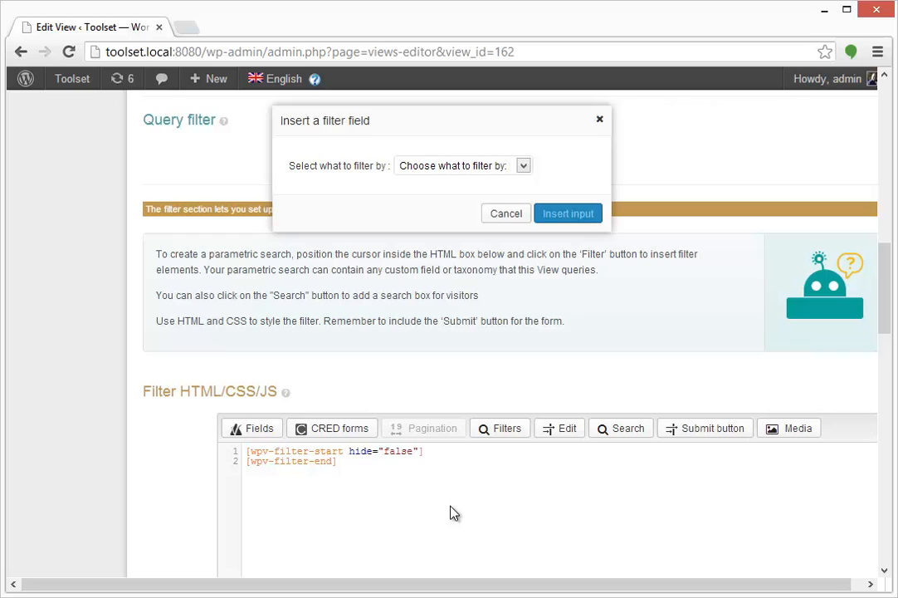
left_click(454, 170)
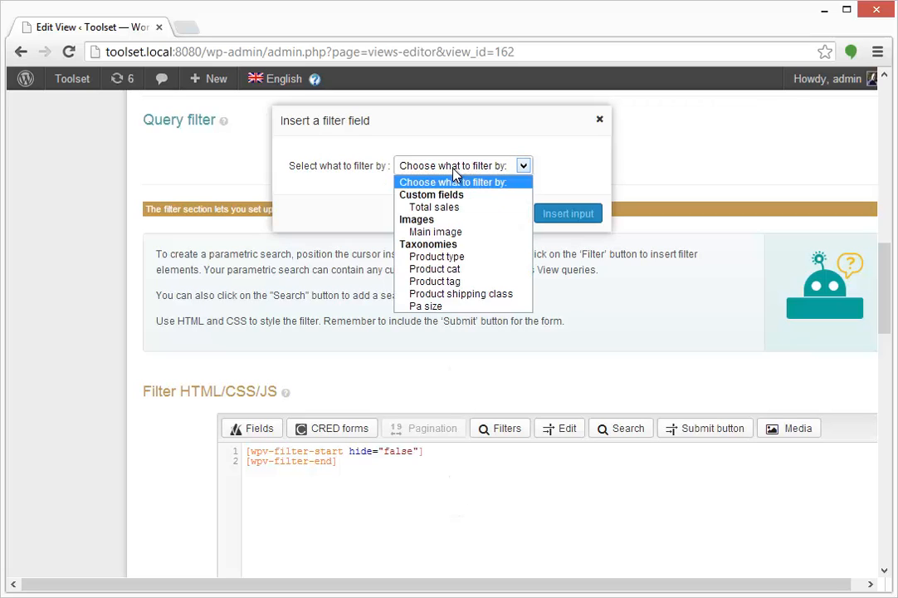
left_click(410, 256)
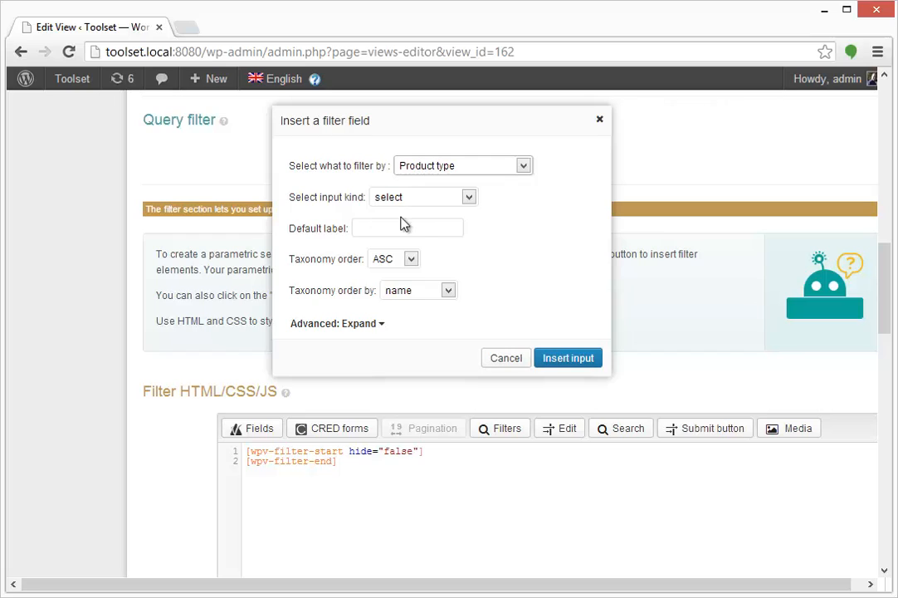
left_click(403, 230)
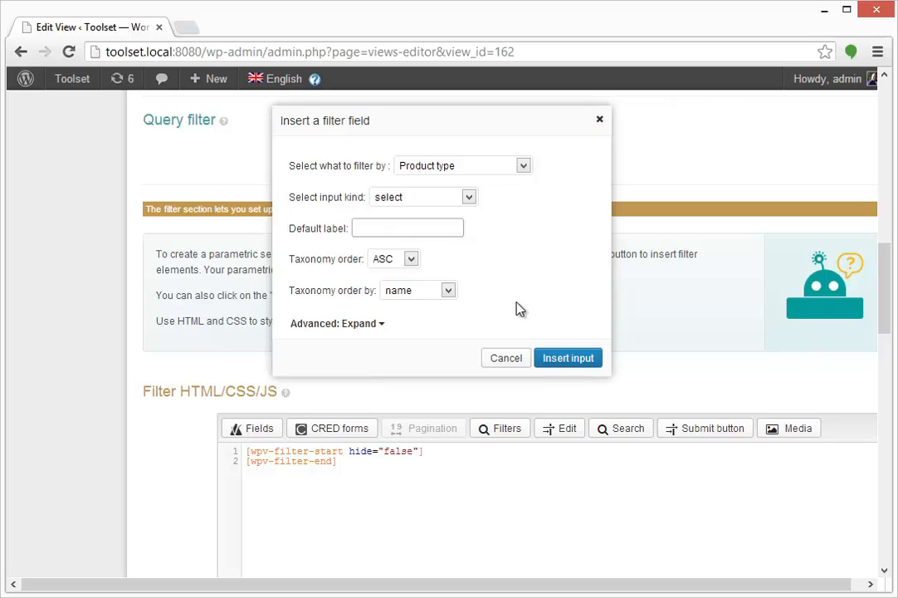
left_click(363, 323)
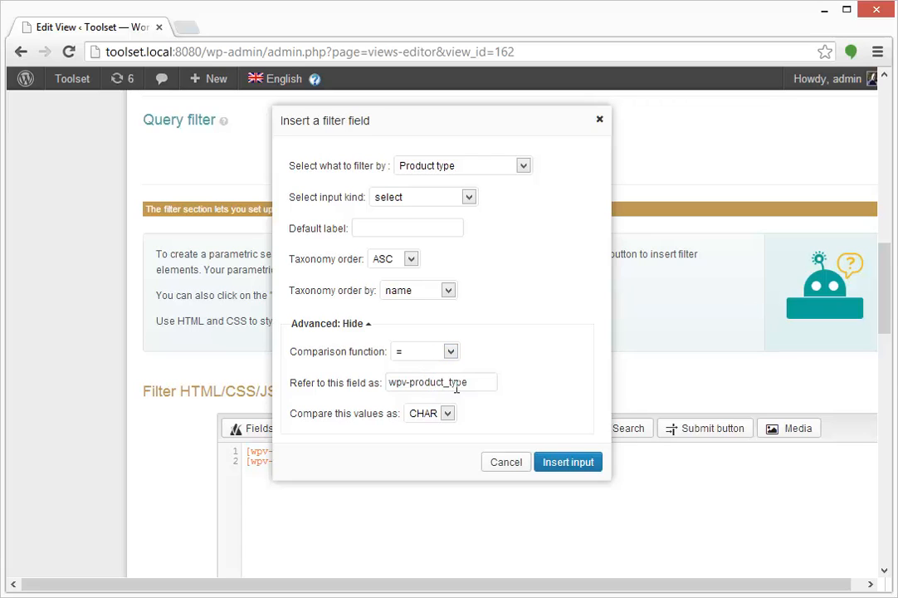
left_click(354, 325)
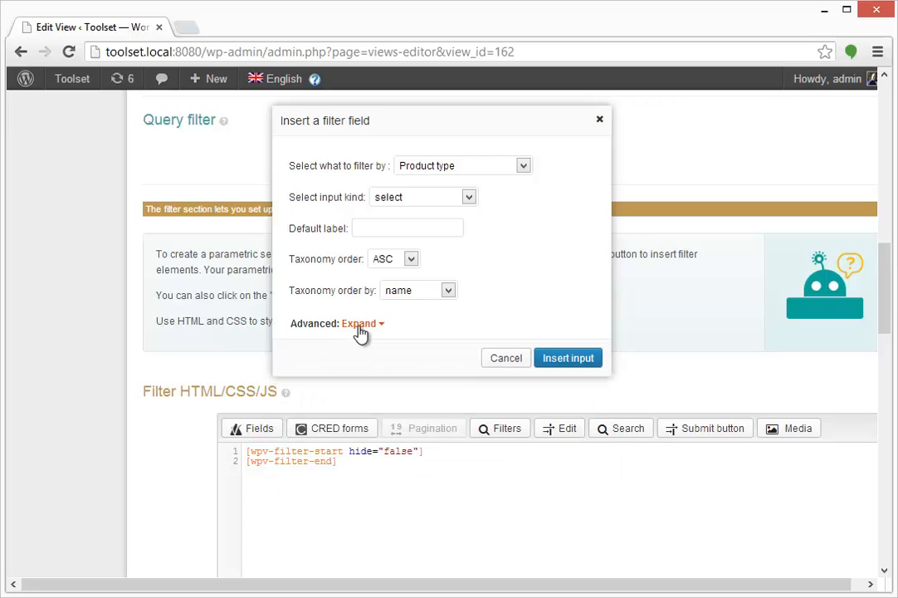
left_click(557, 356)
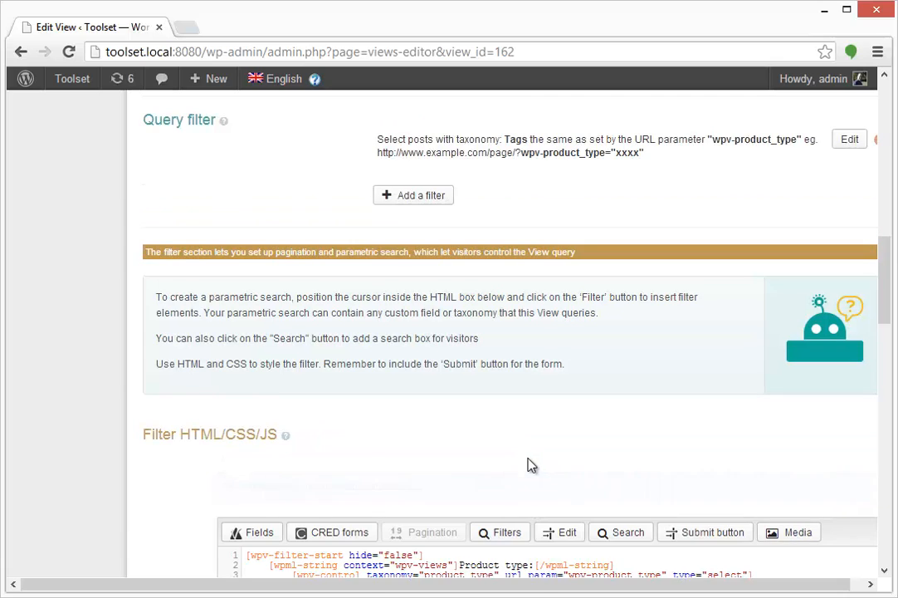
Insert a second filter field for Main image with the textfield input kind into the Filter HTML
scroll(531, 465, "down", 2)
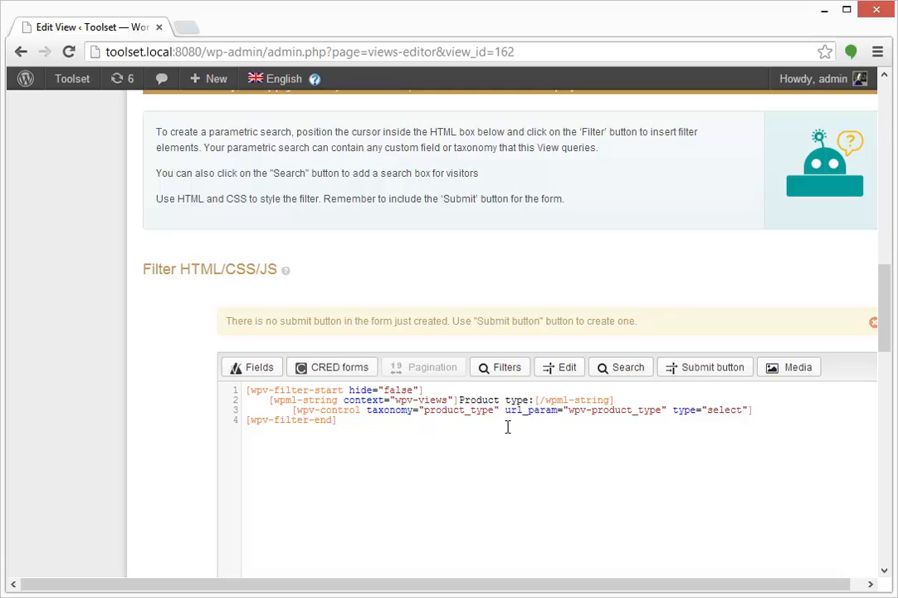
left_click(494, 373)
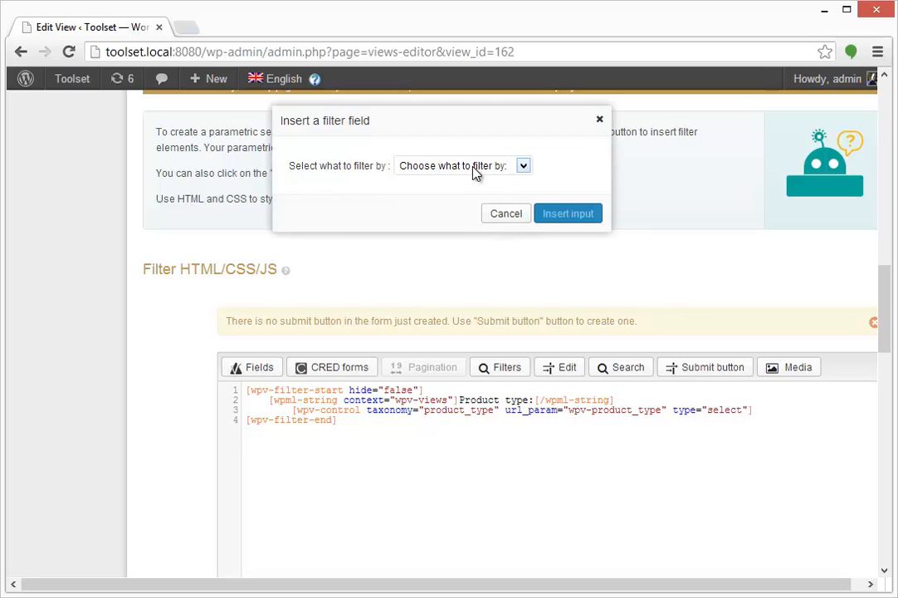
left_click(475, 169)
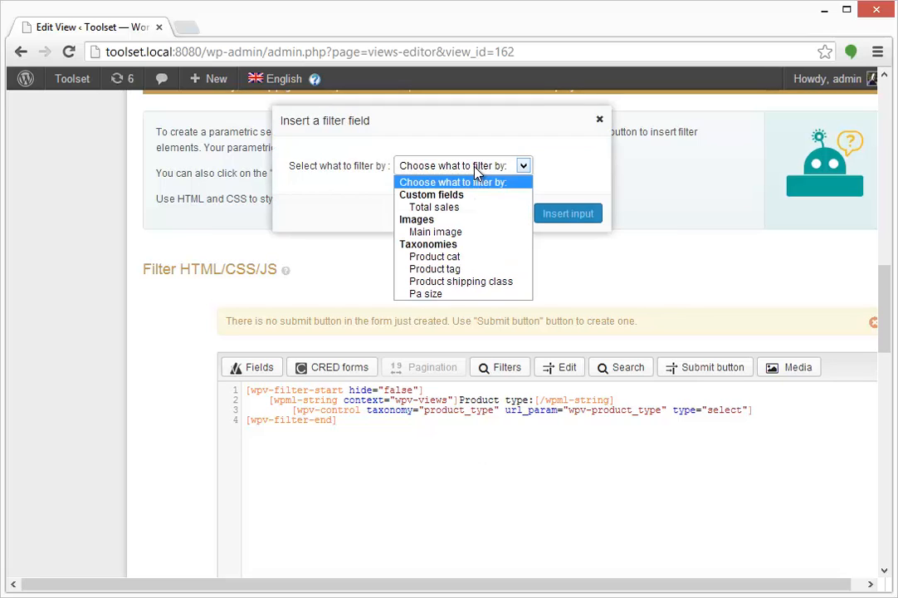
left_click(455, 236)
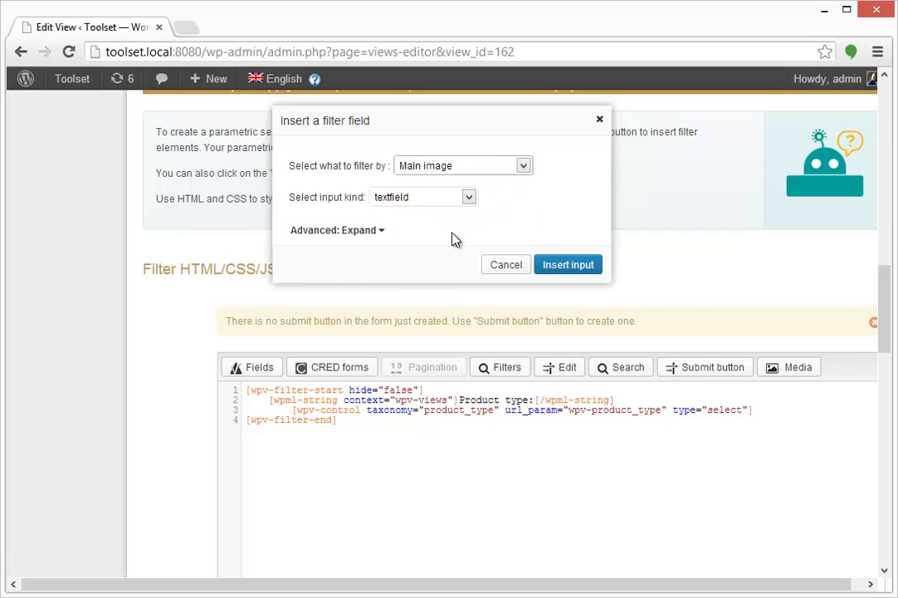
left_click(569, 266)
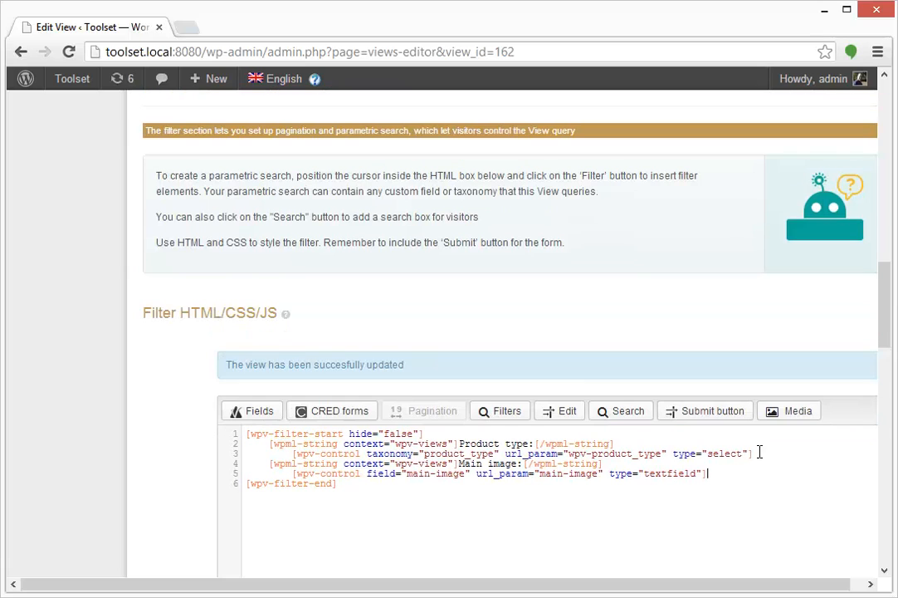
Add a submit button labelled "Show products" to the filter form
left_click(702, 418)
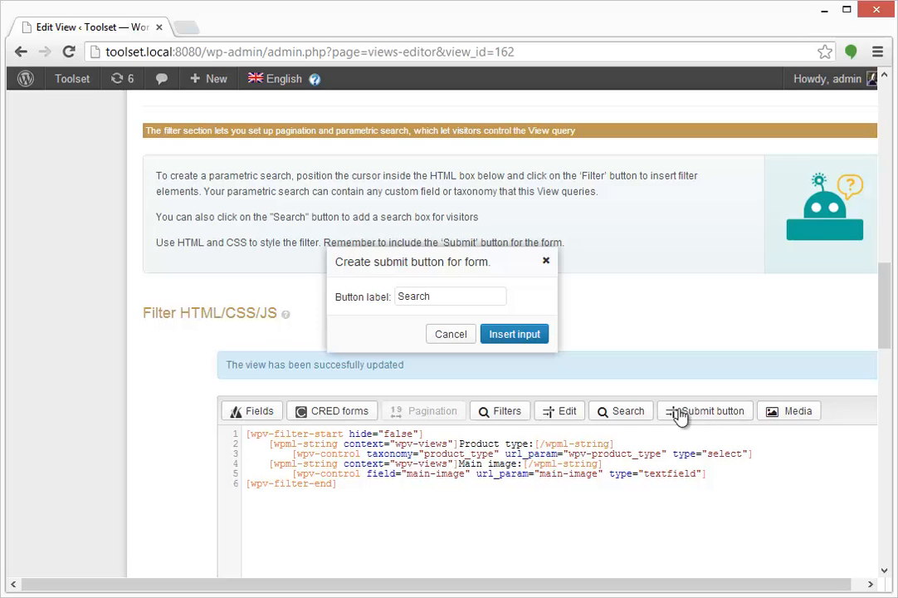
double_click(447, 296)
key("BackSpace")
type("Show products")
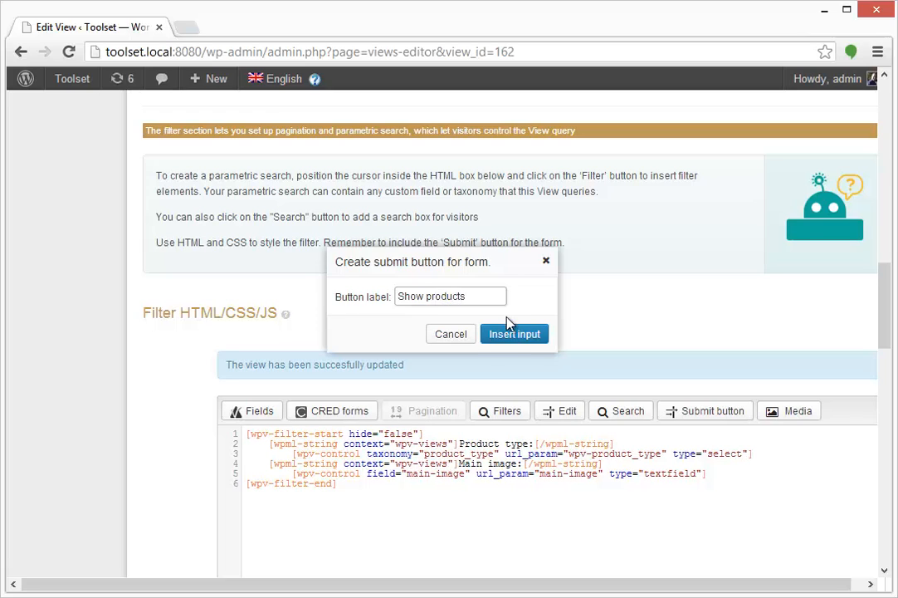
left_click(515, 335)
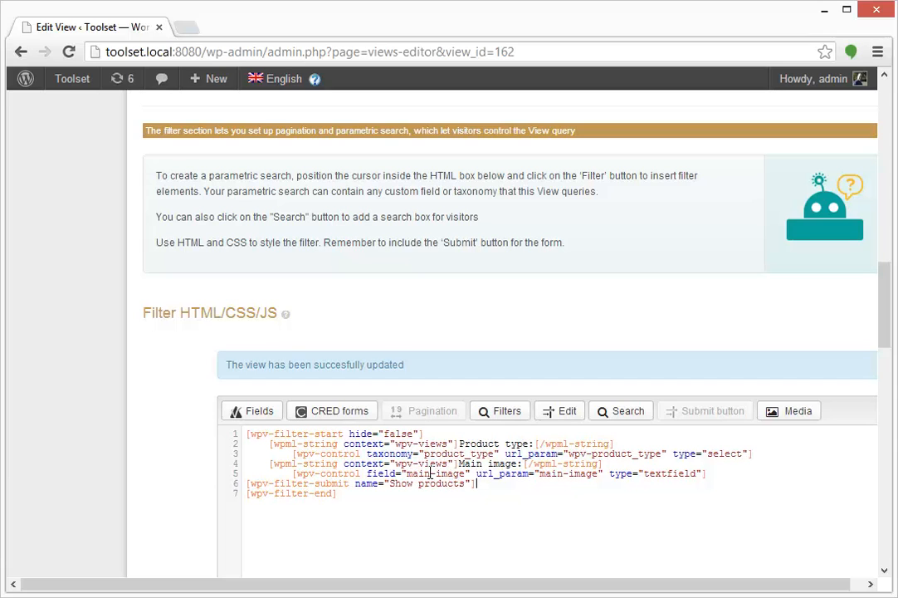
Examine the Layout section and compare the Query filter entries and their URL parameters with the filter form's shortcodes
scroll(431, 473, "down", 10)
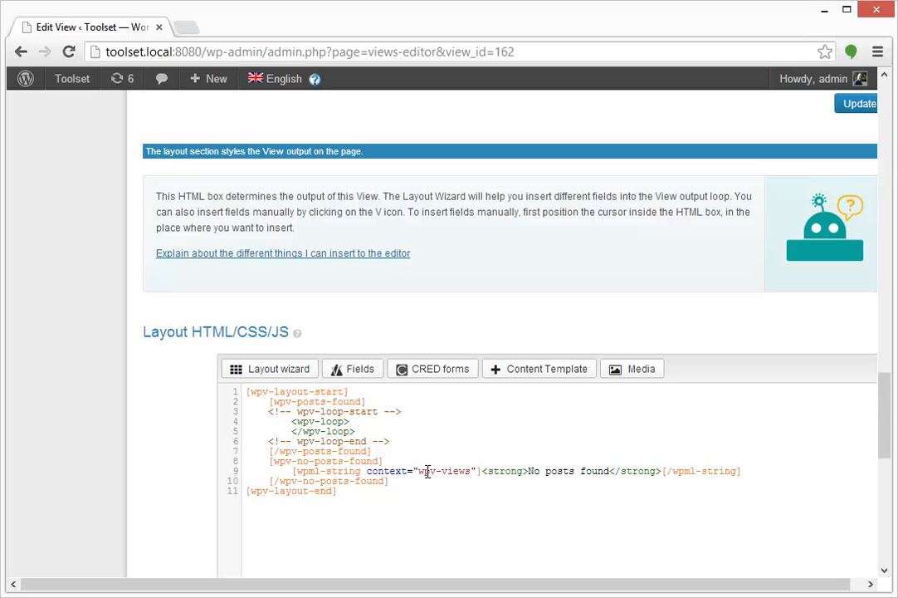
scroll(426, 471, "up", 10)
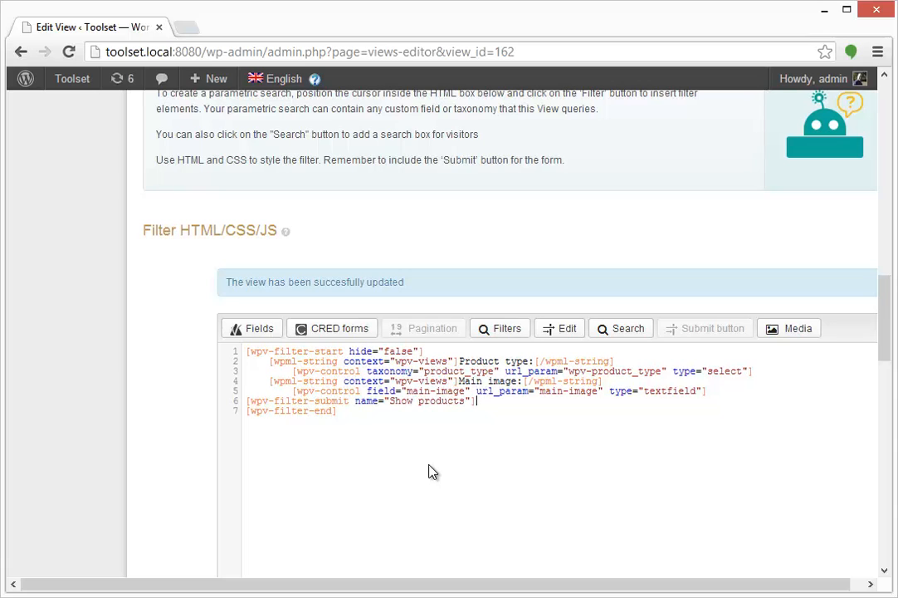
scroll(436, 442, "up", 4)
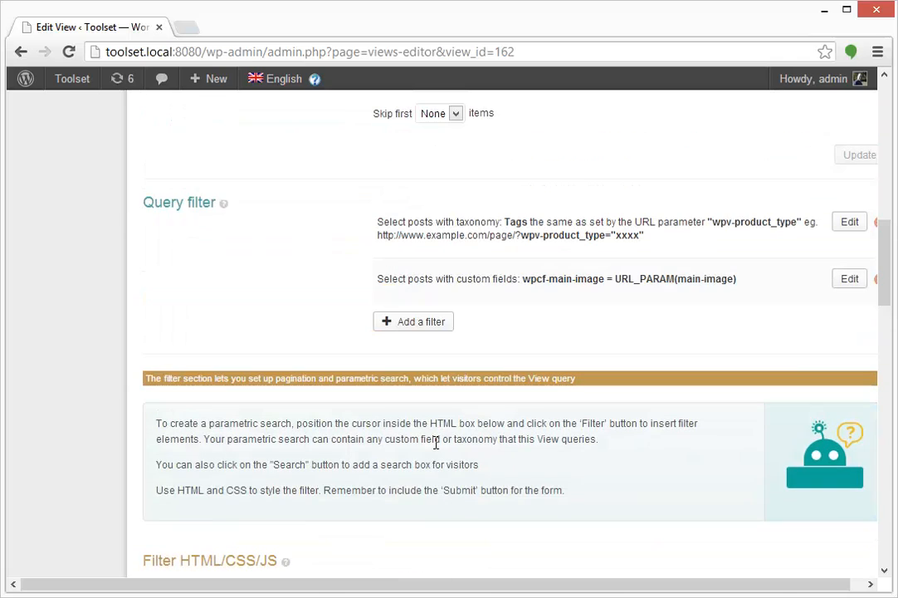
scroll(436, 391, "up", 1)
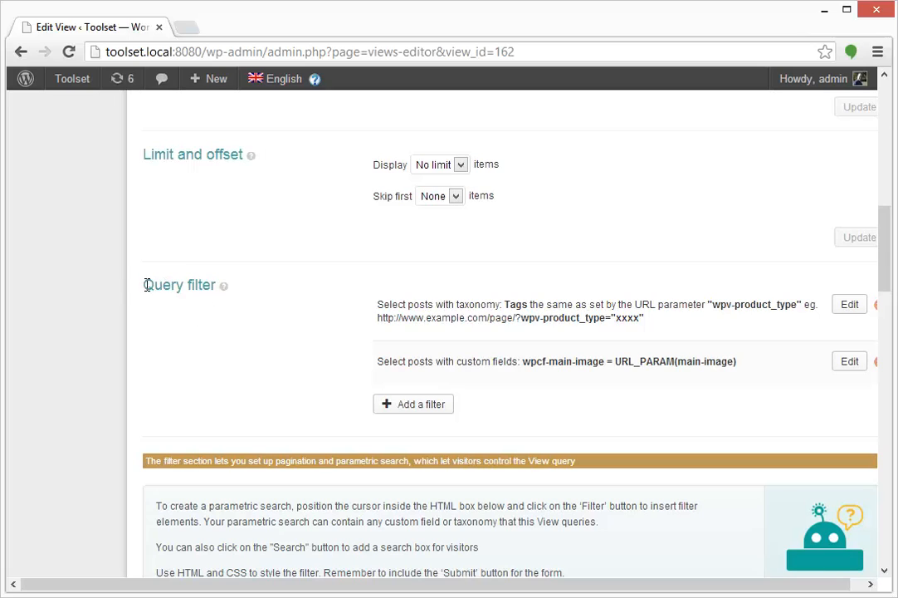
left_click_drag(144, 285, 218, 290)
left_click(277, 345)
left_click_drag(711, 305, 794, 305)
left_click(576, 318)
scroll(576, 355, "down", 5)
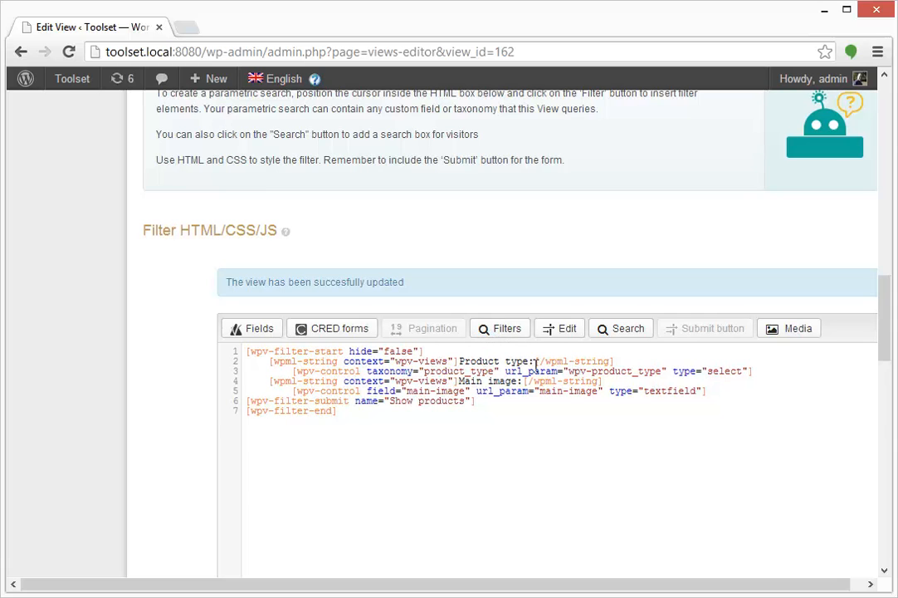
scroll(538, 373, "up", 3)
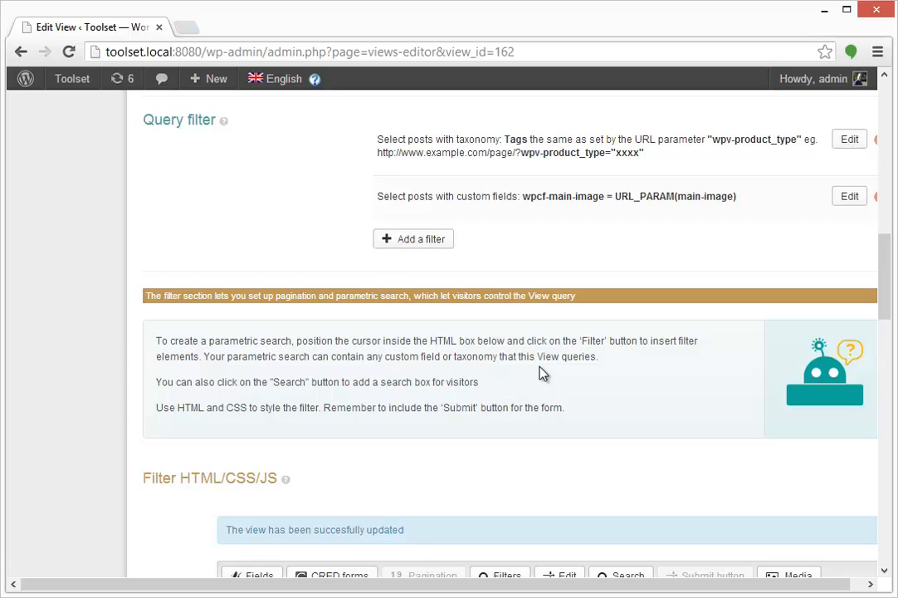
Save the changes to the View's Filter HTML/CSS/JS section
scroll(541, 373, "down", 6)
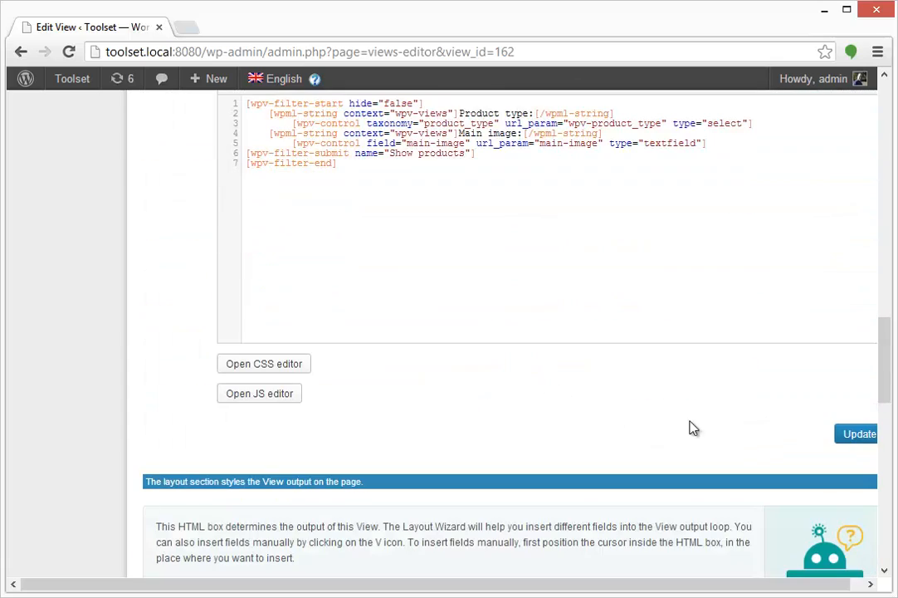
left_click(860, 434)
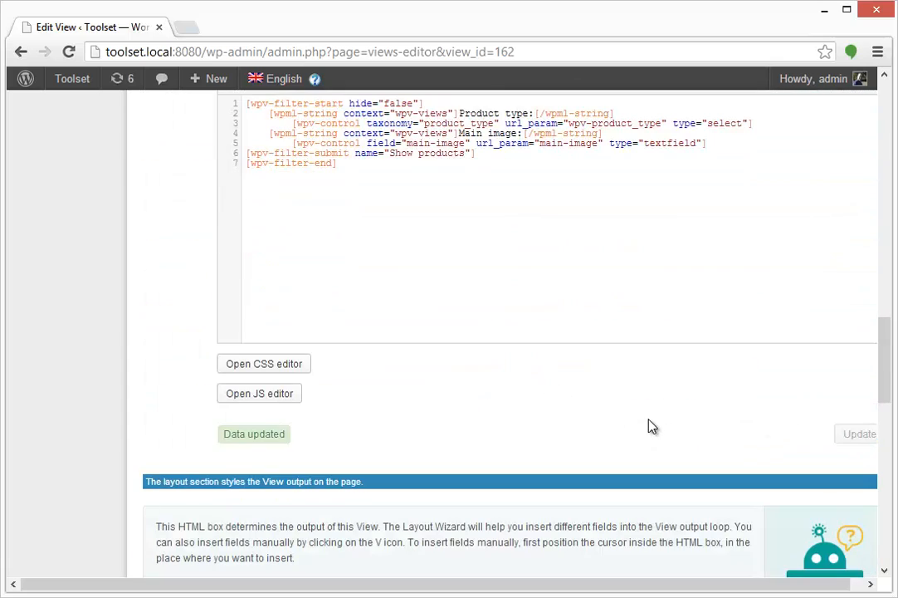
scroll(629, 421, "down", 1)
scroll(628, 422, "up", 8)
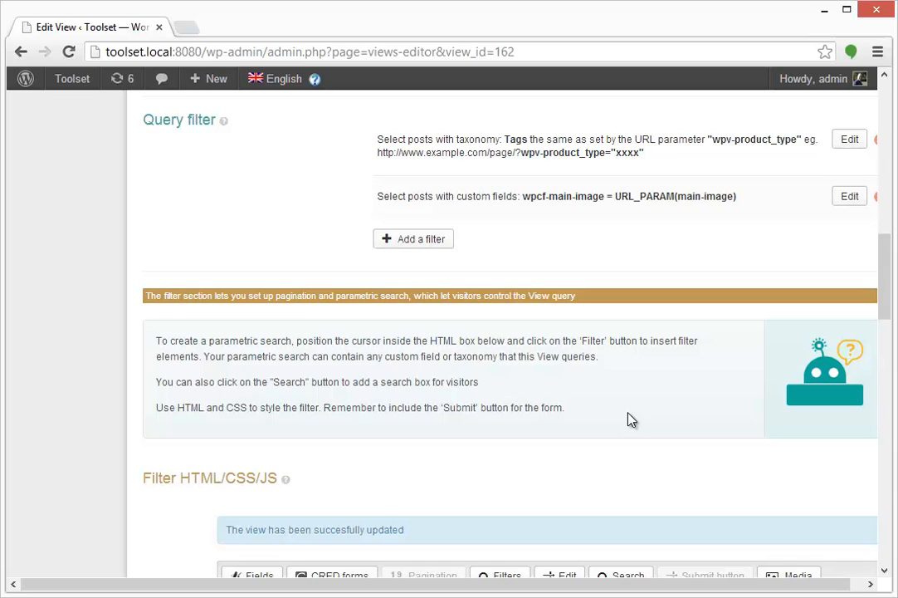
scroll(628, 419, "up", 1)
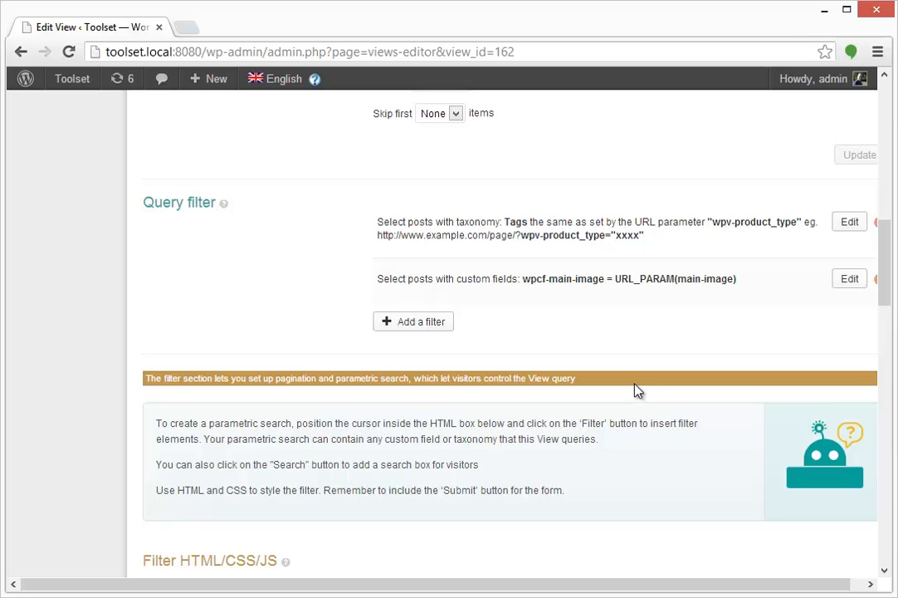
scroll(631, 384, "up", 10)
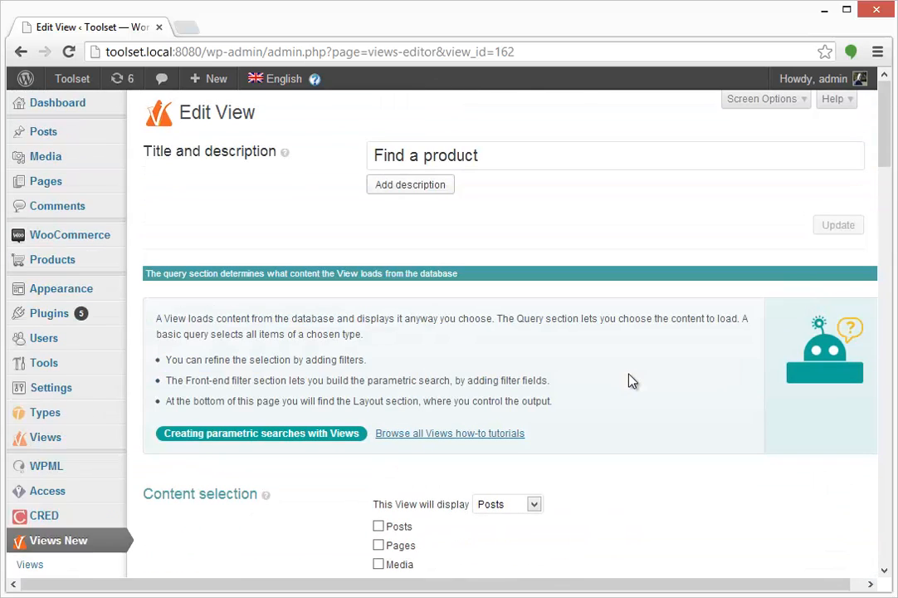